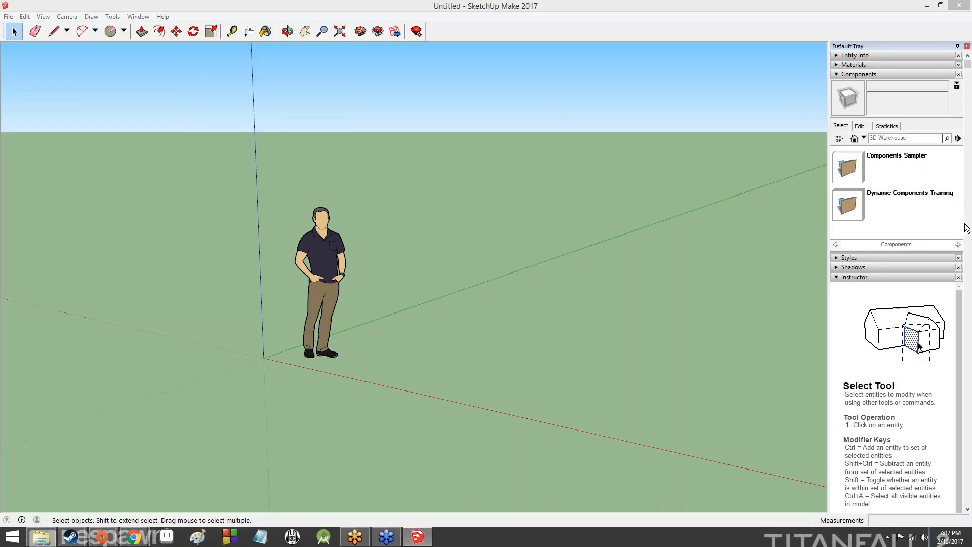
# Open temple.skp from the Documents folder
pyautogui.click(8, 16)
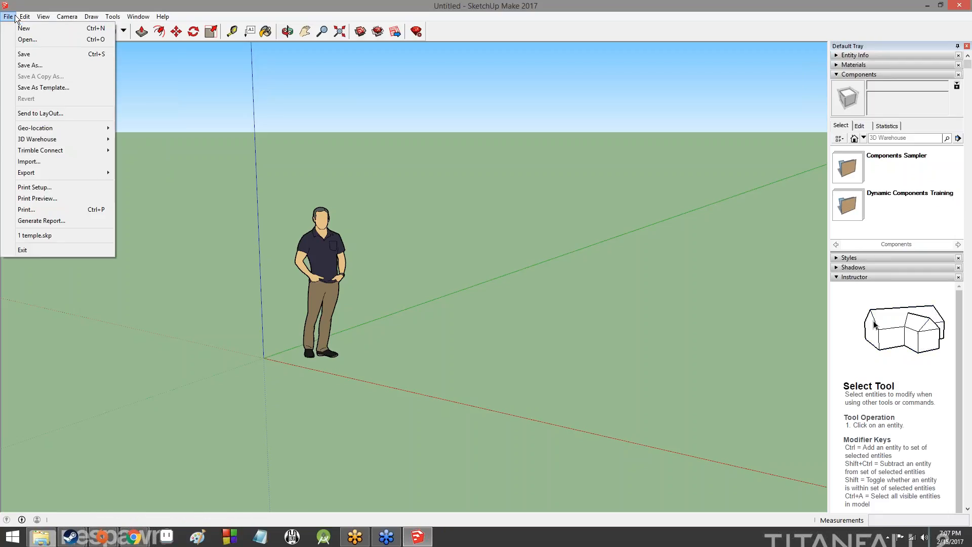
pyautogui.click(20, 39)
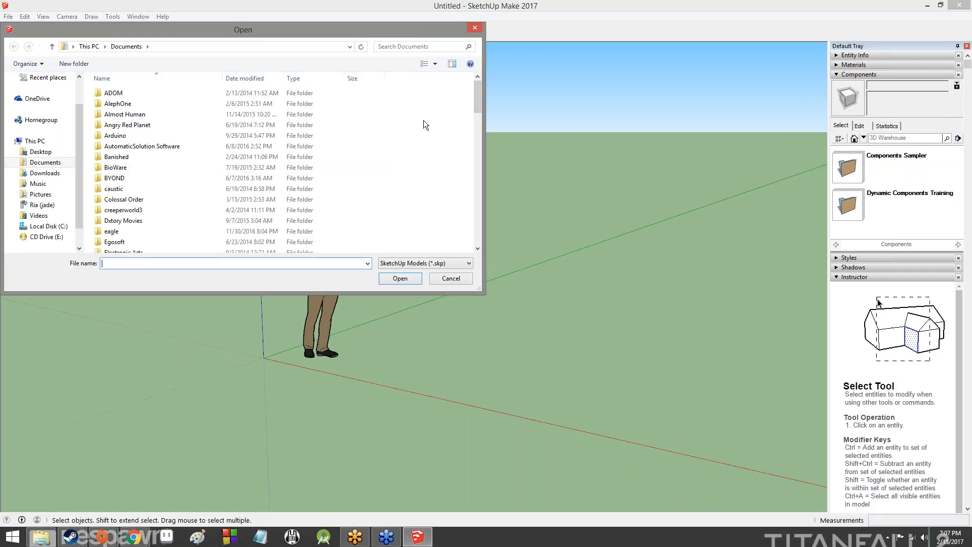
pyautogui.moveTo(479, 90); pyautogui.dragTo(476, 238)
pyautogui.click(118, 246)
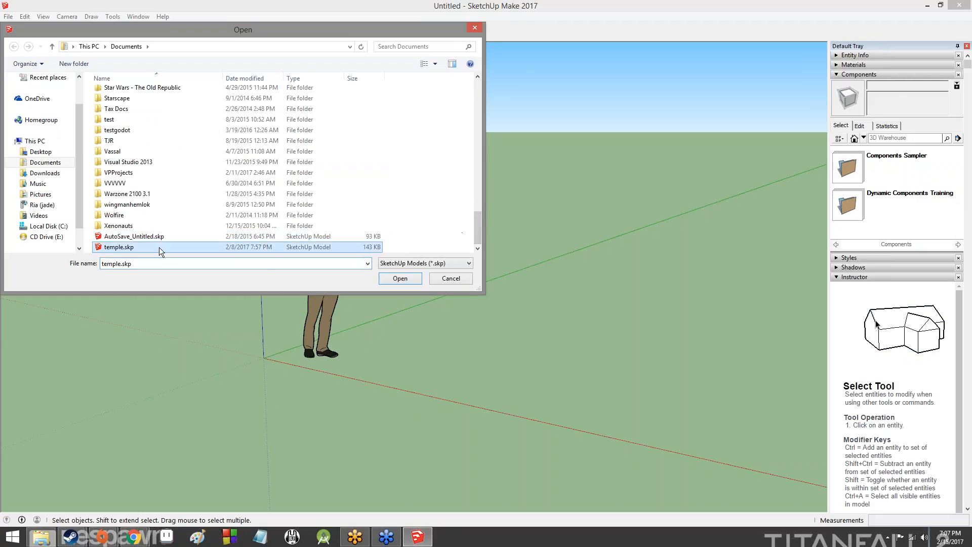
pyautogui.click(400, 277)
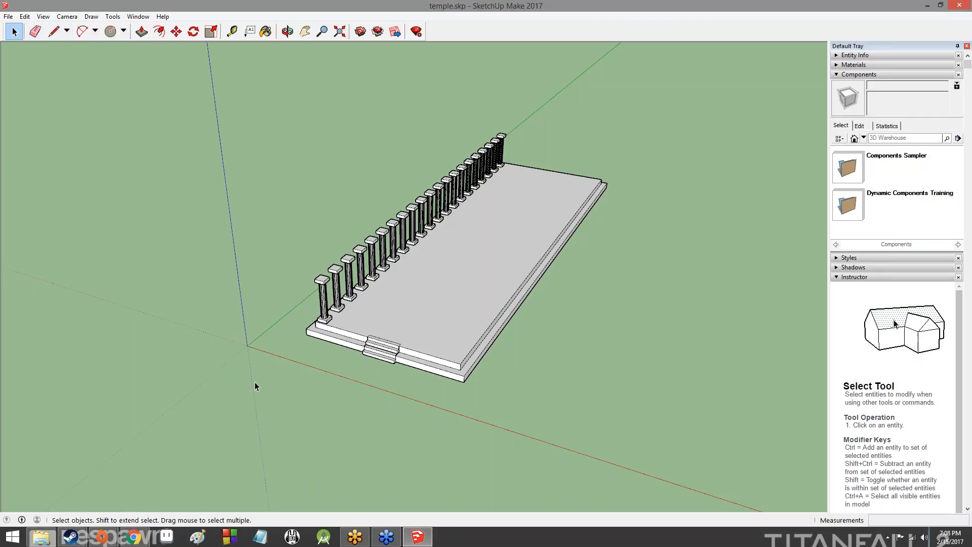
# Window-select the entire temple and make it one group from the context menu
pyautogui.moveTo(254, 386); pyautogui.dragTo(737, 114)
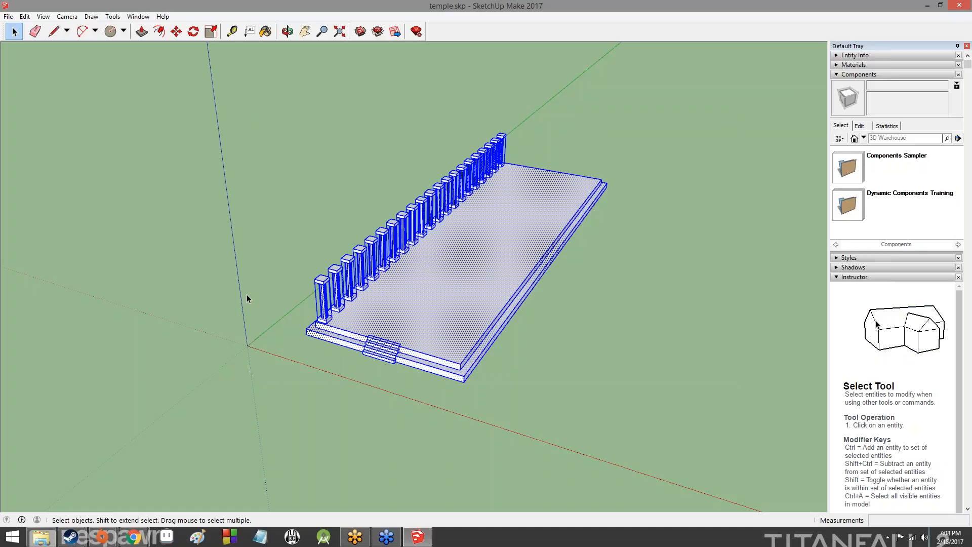
pyautogui.moveTo(247, 299); pyautogui.dragTo(340, 343, button='middle')
pyautogui.rightClick(464, 296)
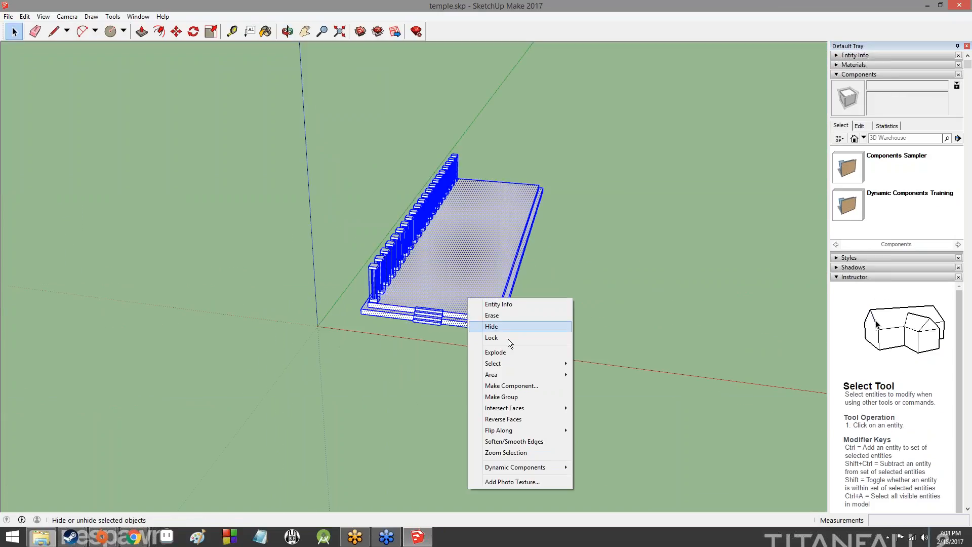
pyautogui.click(523, 397)
# Check that the temple selects as a single group
pyautogui.click(534, 318)
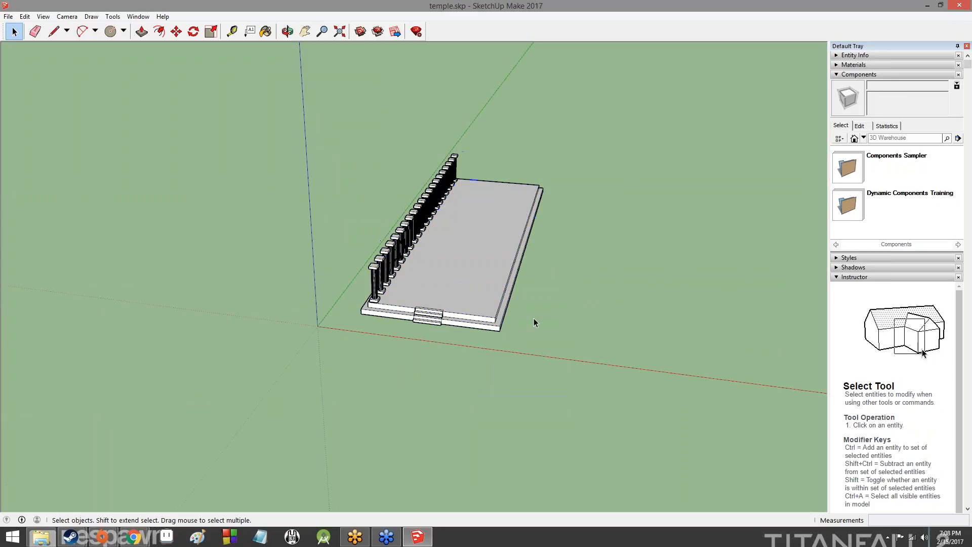
pyautogui.scroll(10, 524, 318)
pyautogui.scroll(-8, 457, 208)
pyautogui.click(401, 205)
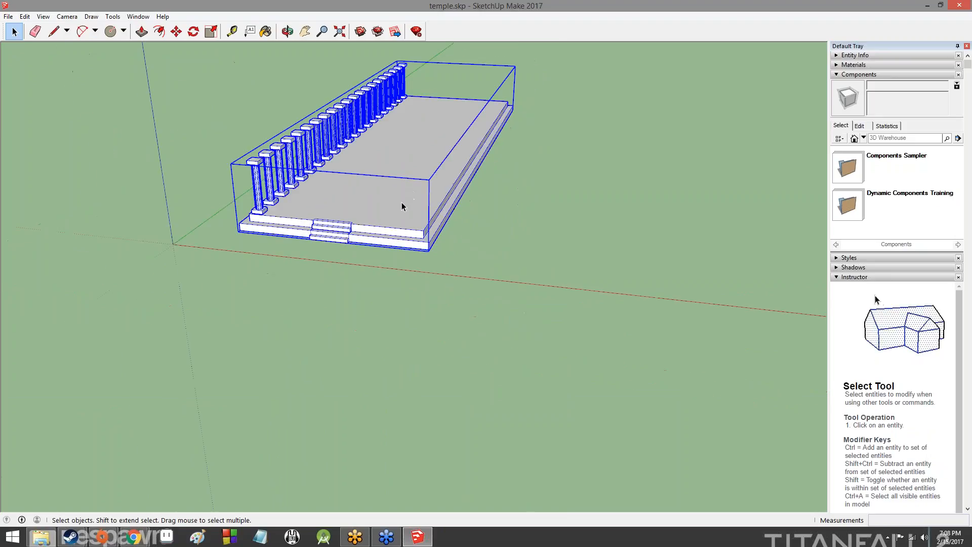
pyautogui.moveTo(402, 205); pyautogui.dragTo(443, 211)
pyautogui.click(404, 178)
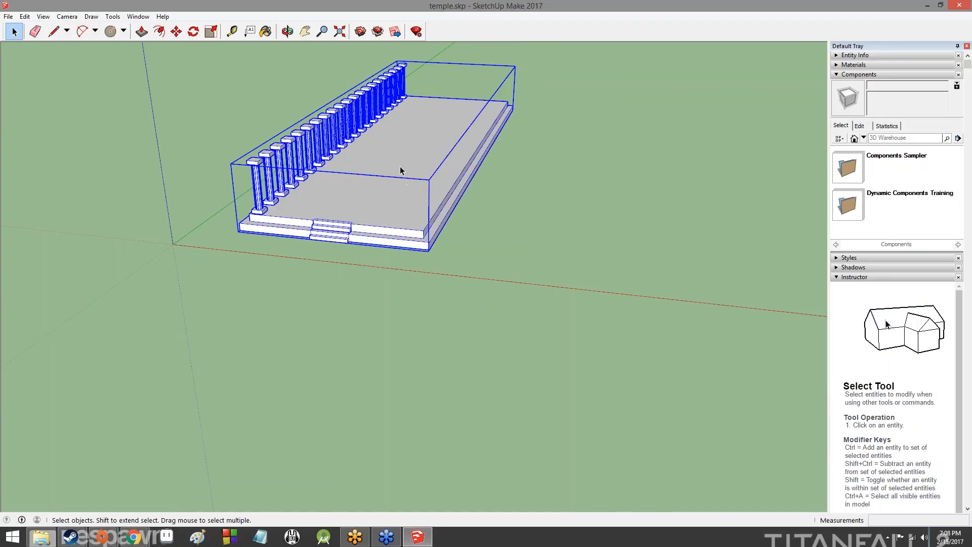
pyautogui.click(218, 59)
pyautogui.click(276, 144)
# Move the temple group, leaving it in place
pyautogui.click(177, 32)
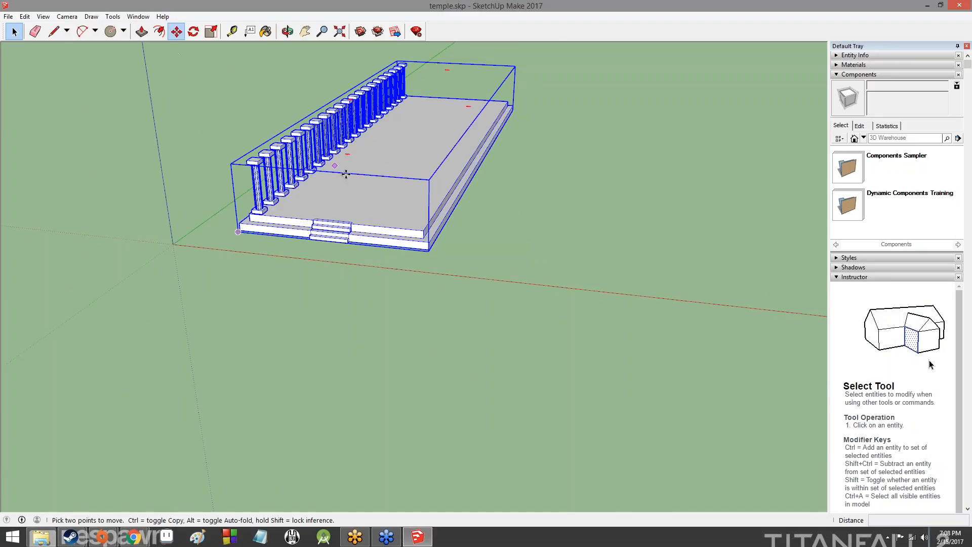
pyautogui.click(346, 175)
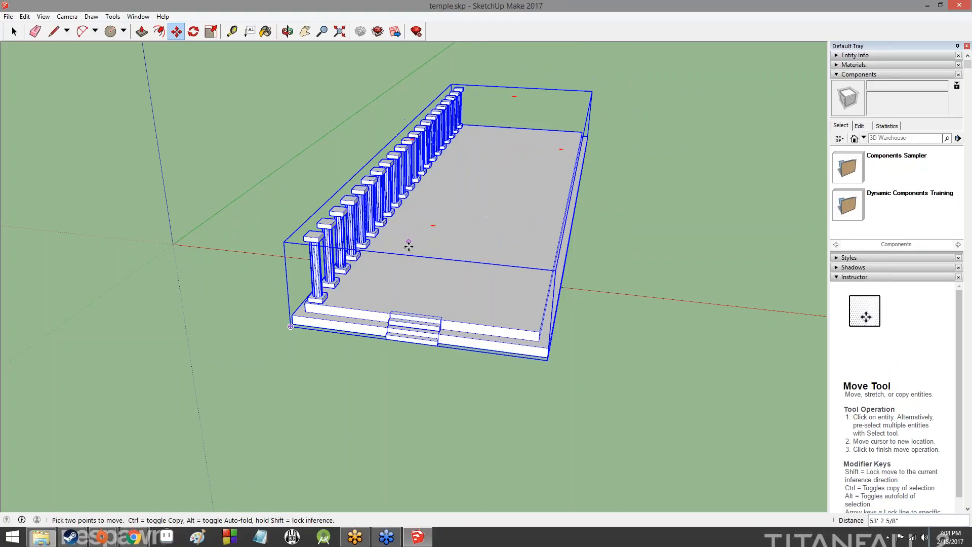
pyautogui.click(409, 246)
# Try resizing the temple group with the Scale tool, then orbit around it
pyautogui.click(211, 32)
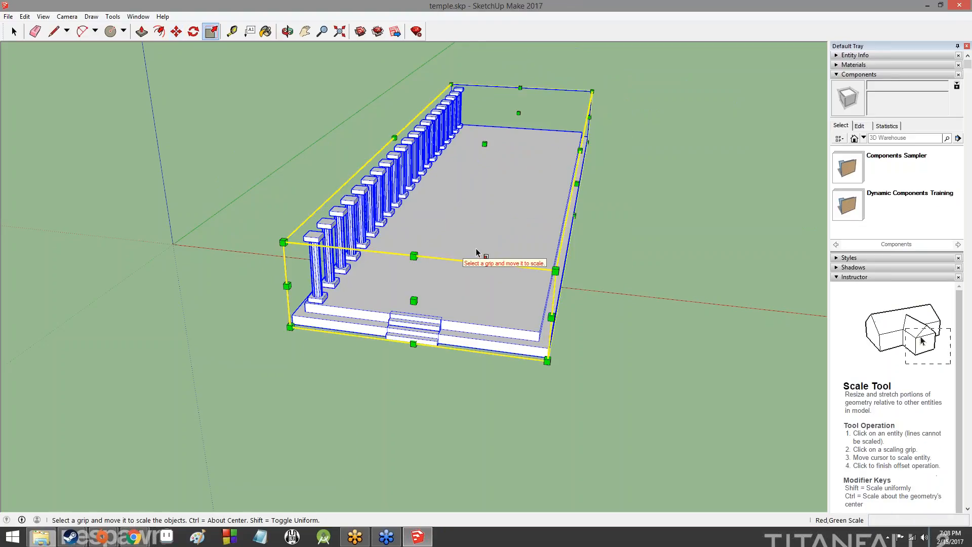
pyautogui.click(556, 271)
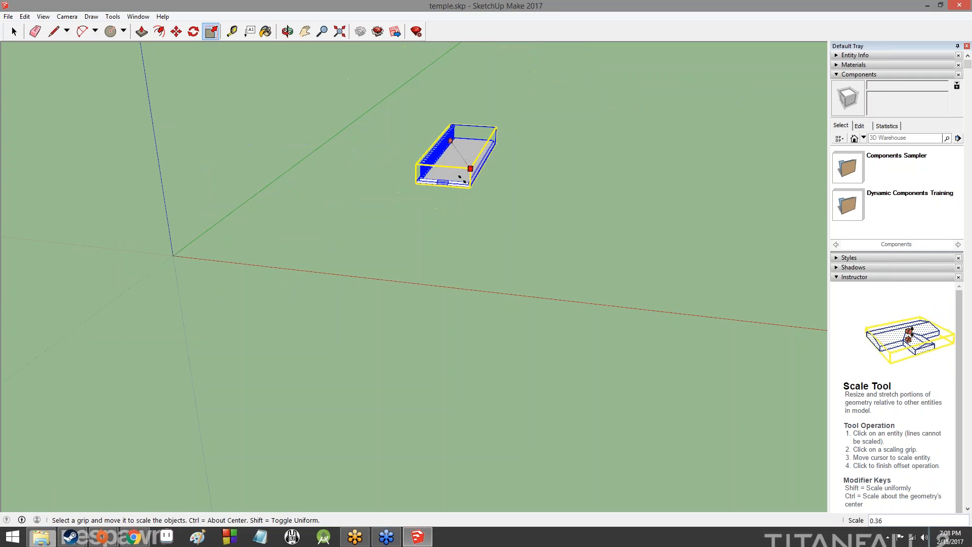
pyautogui.click(497, 253)
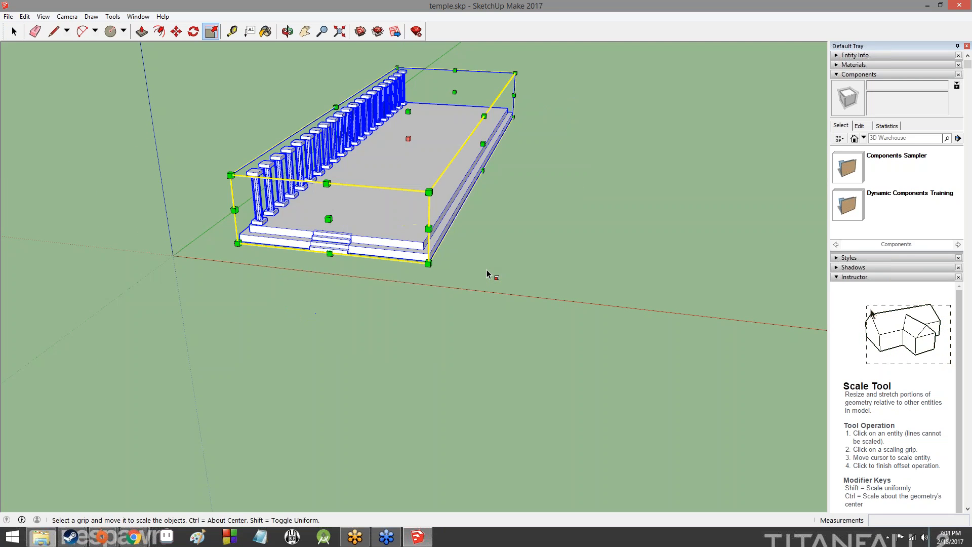
pyautogui.click(14, 32)
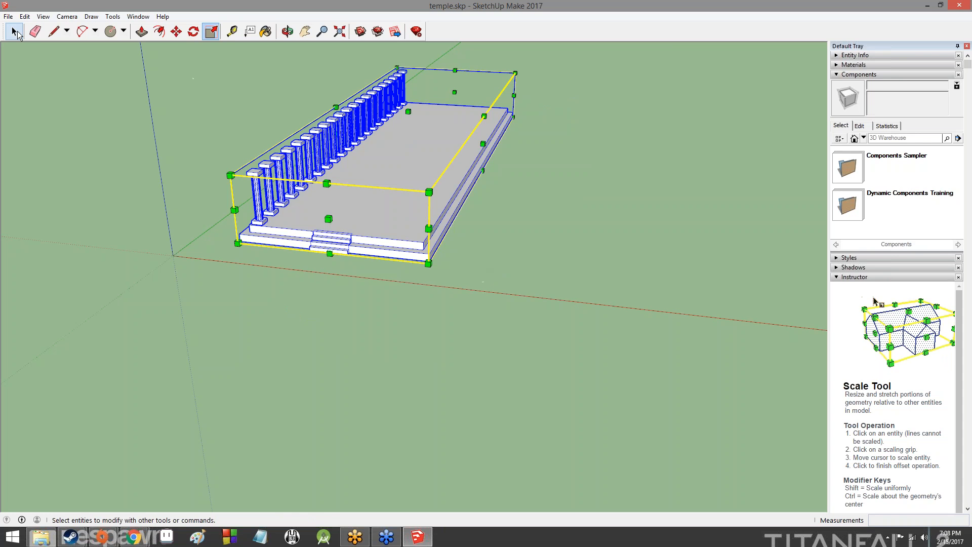
pyautogui.moveTo(391, 206); pyautogui.dragTo(220, 306, button='middle')
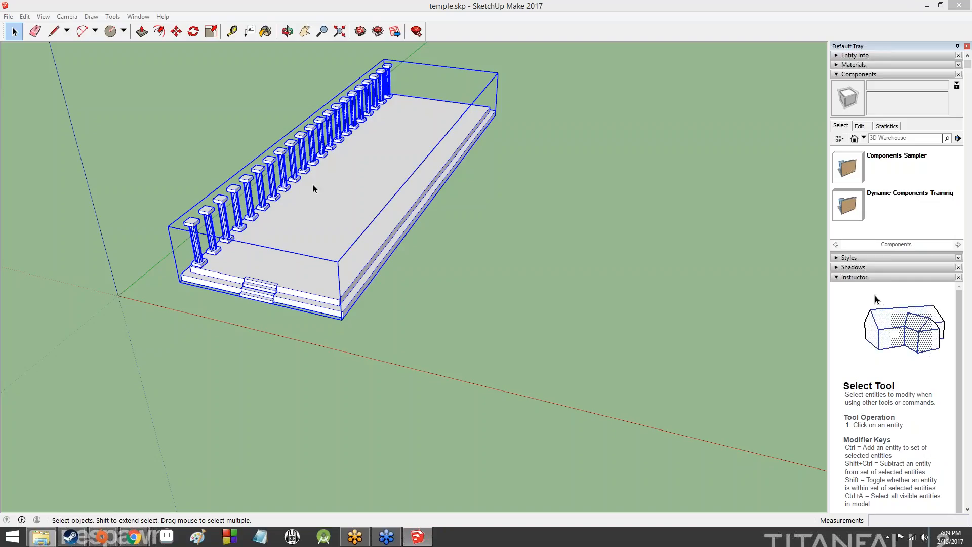
# Deselect the temple group and open the Window menu
pyautogui.click(507, 244)
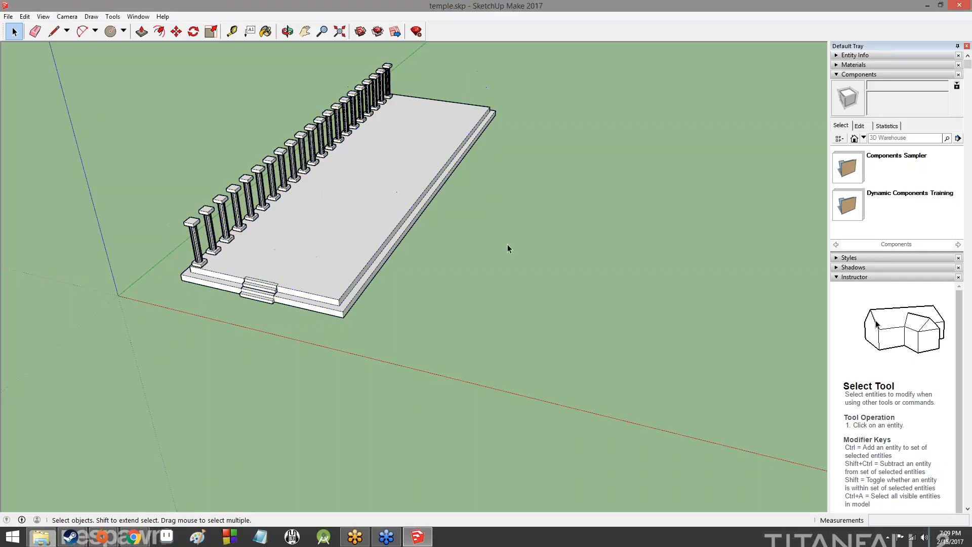
pyautogui.click(137, 16)
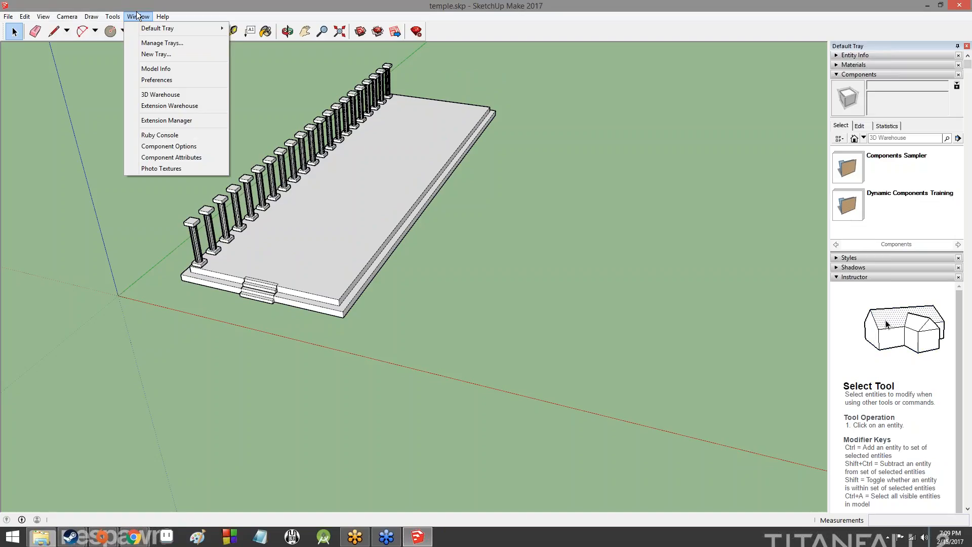
# Launch the Extension Warehouse from the Window menu
pyautogui.moveTo(149, 33)
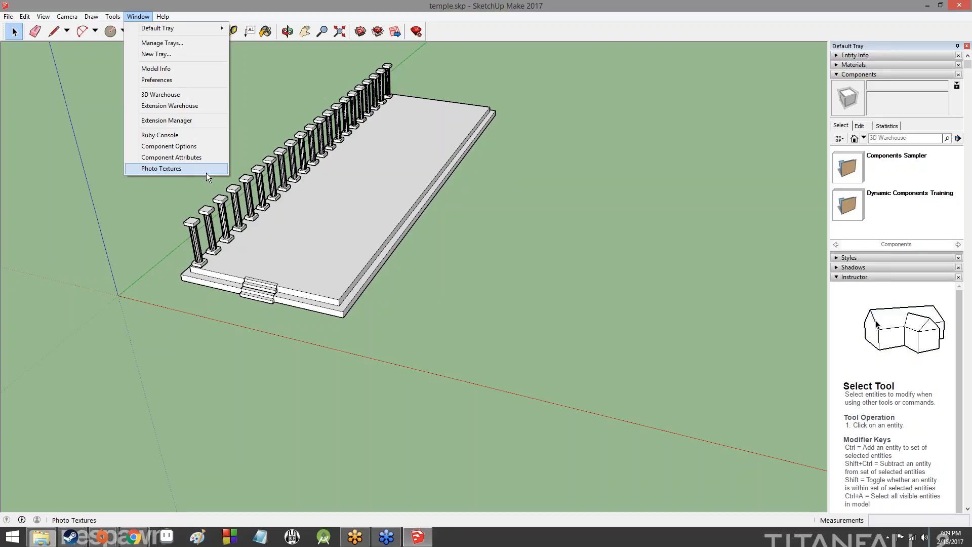
pyautogui.click(214, 106)
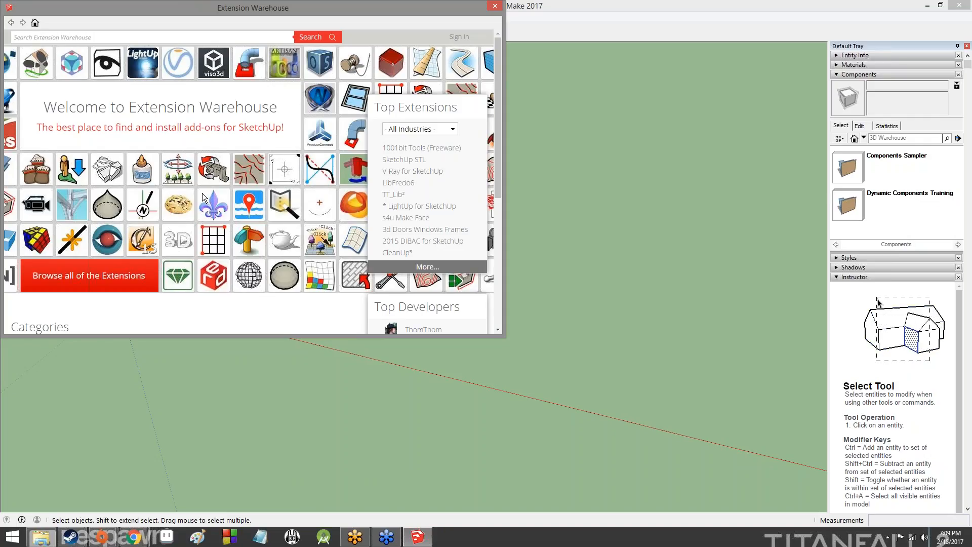
# Open the SketchUp STL page from the Top Extensions list
pyautogui.scroll(-4, 202, 196)
pyautogui.scroll(3, 202, 197)
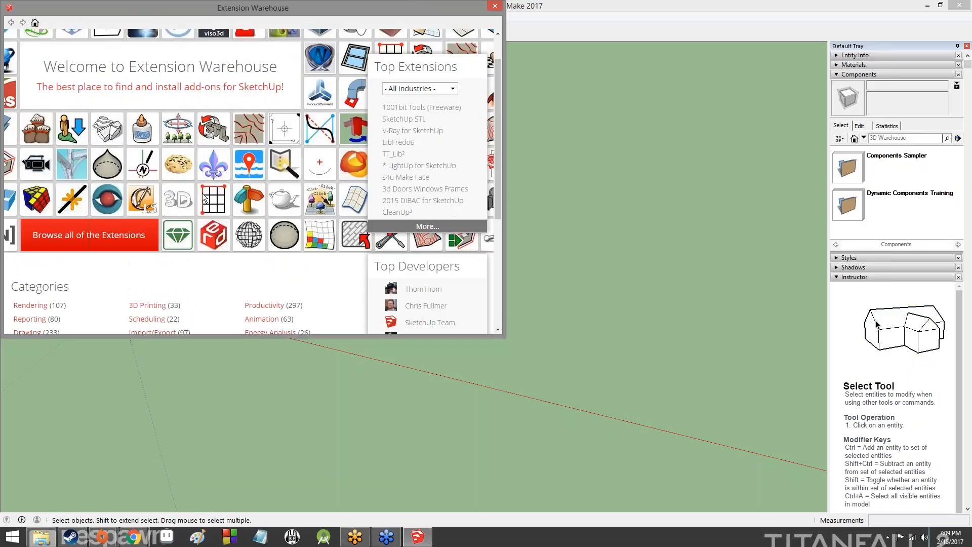
pyautogui.scroll(-3, 204, 198)
pyautogui.scroll(4, 203, 196)
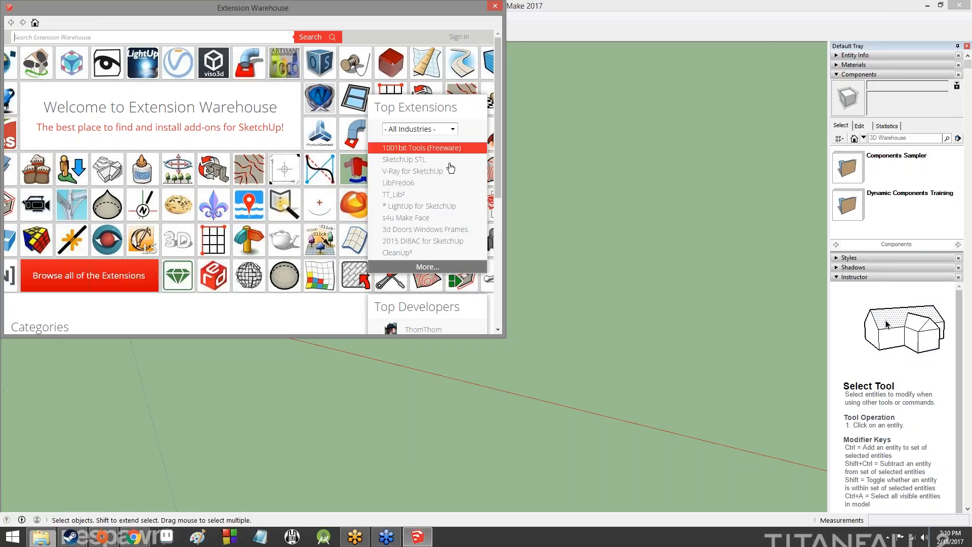
pyautogui.click(411, 160)
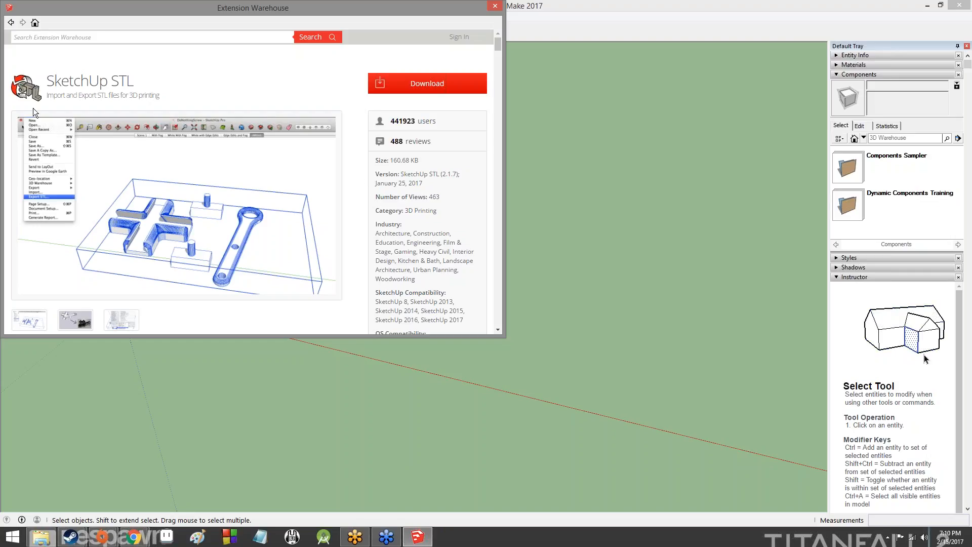
pyautogui.scroll(-10, 318, 171)
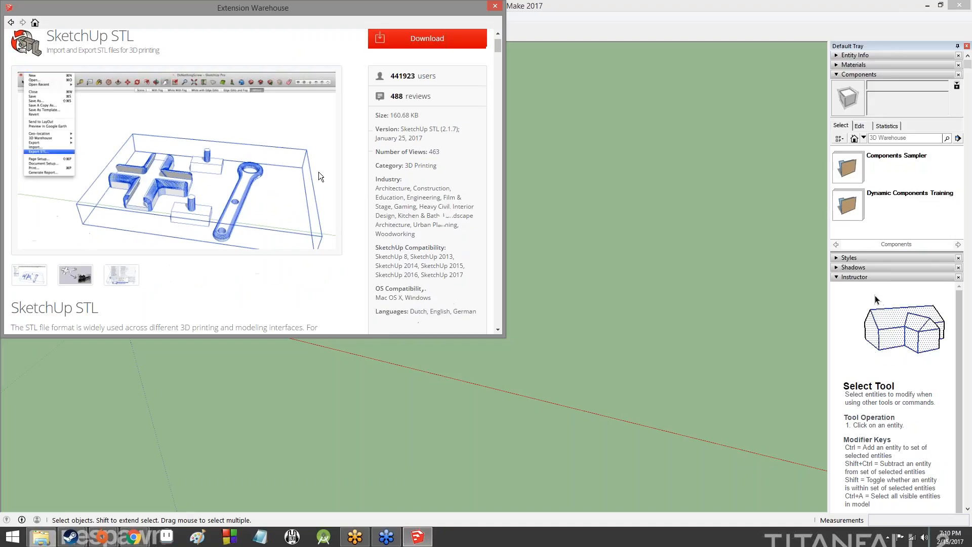
pyautogui.scroll(2, 317, 171)
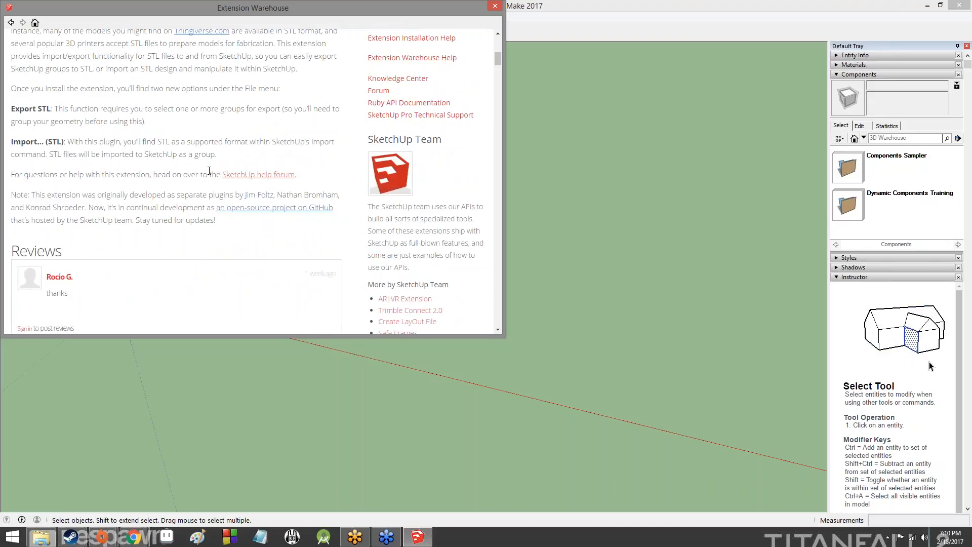
pyautogui.scroll(-10, 152, 212)
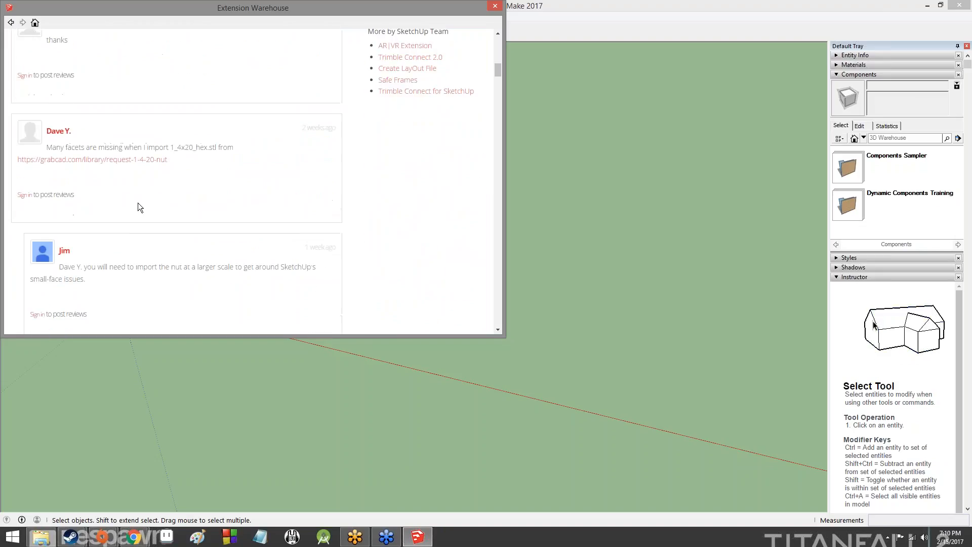
pyautogui.scroll(20, 256, 172)
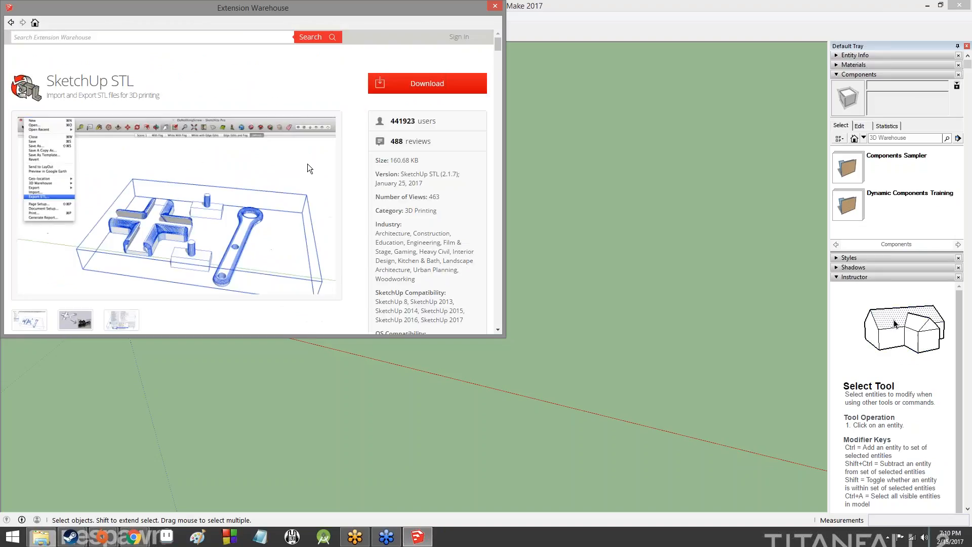
pyautogui.scroll(-12, 238, 202)
pyautogui.scroll(8, 211, 212)
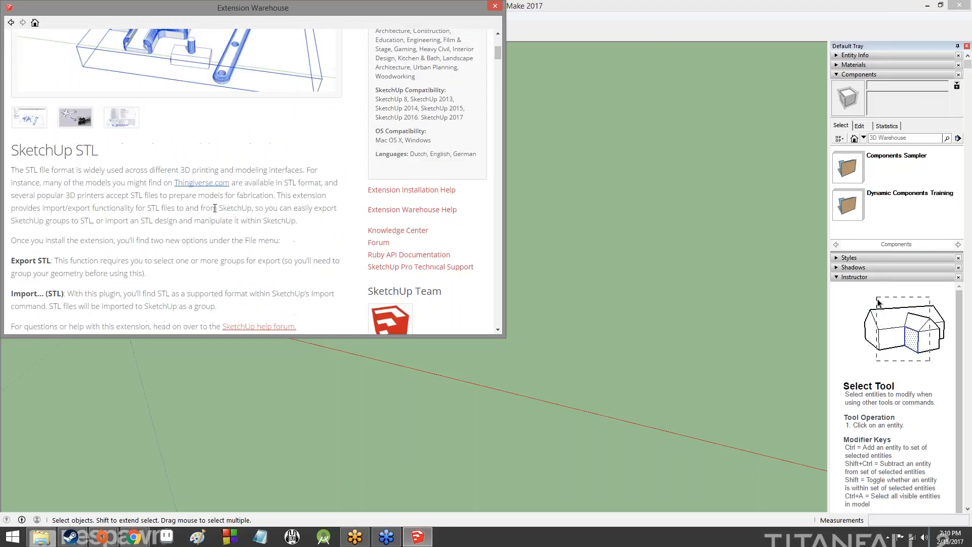
pyautogui.scroll(-8, 238, 202)
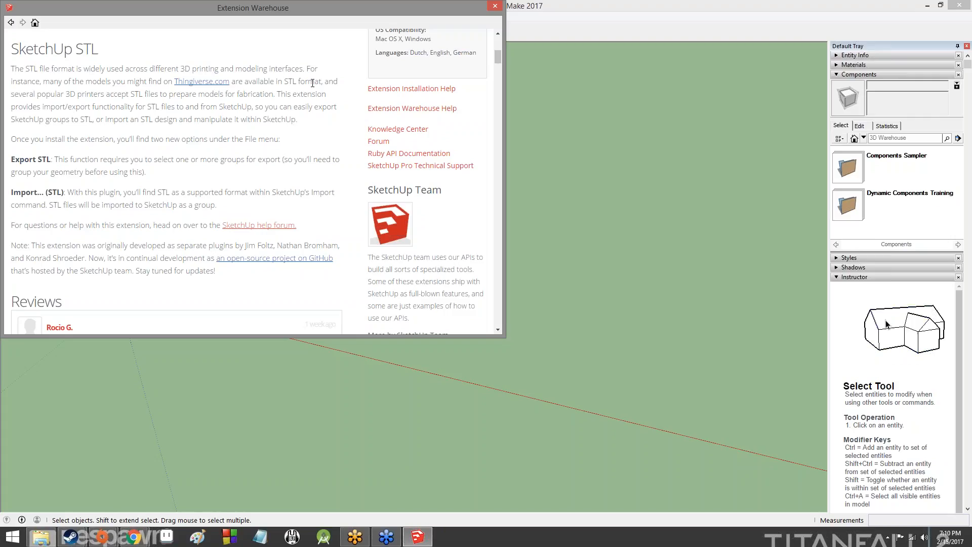
pyautogui.scroll(8, 296, 96)
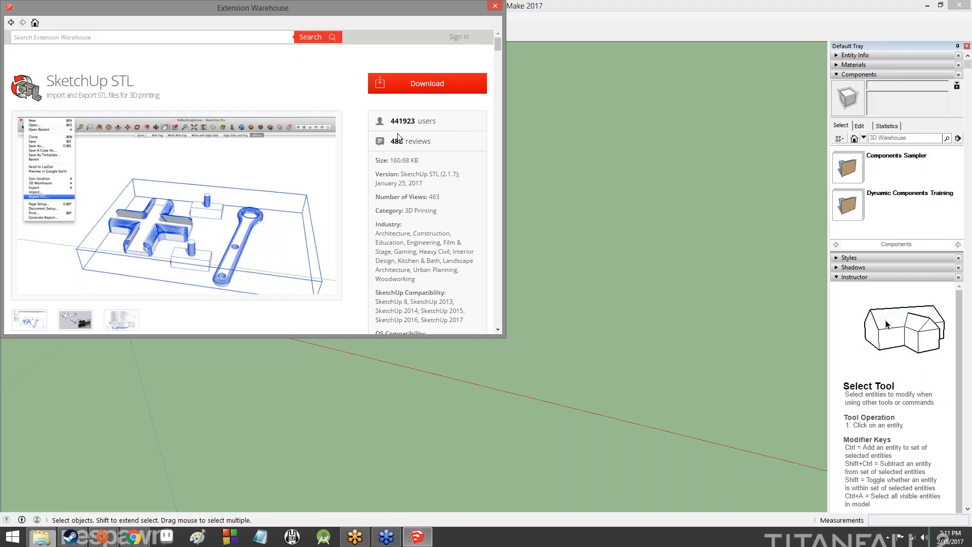
# Start the SketchUp STL download and try signing in with the Trimble account e-mail and password
pyautogui.click(403, 89)
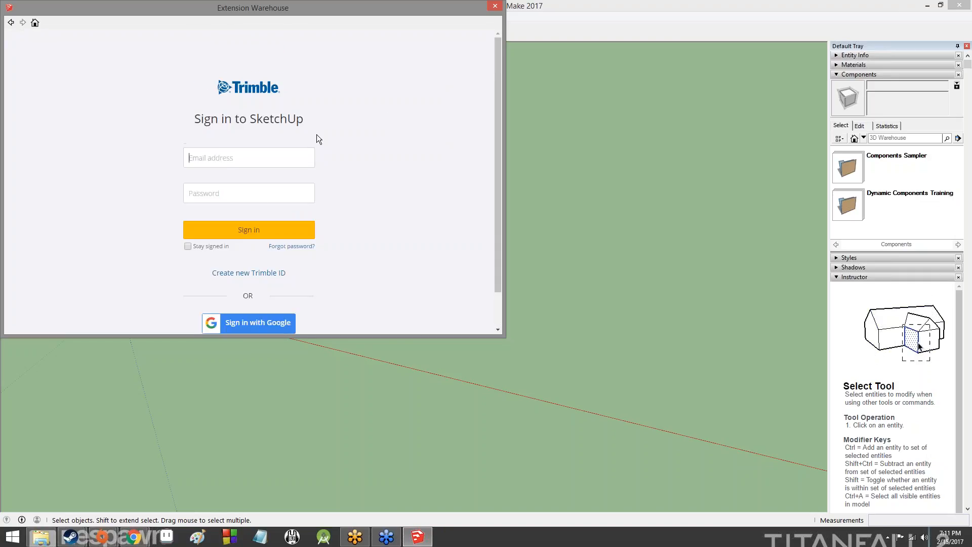
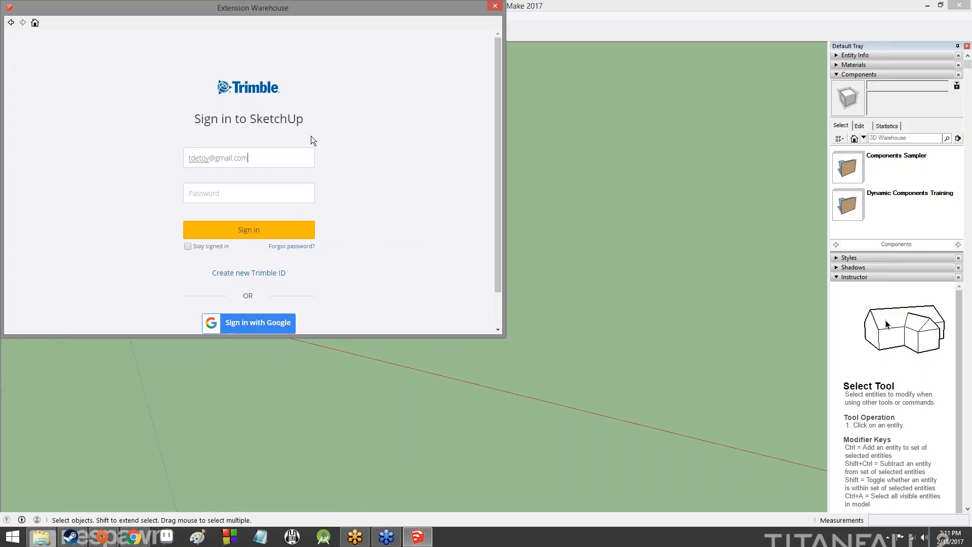
pyautogui.press('Tab')
pyautogui.write('*****')
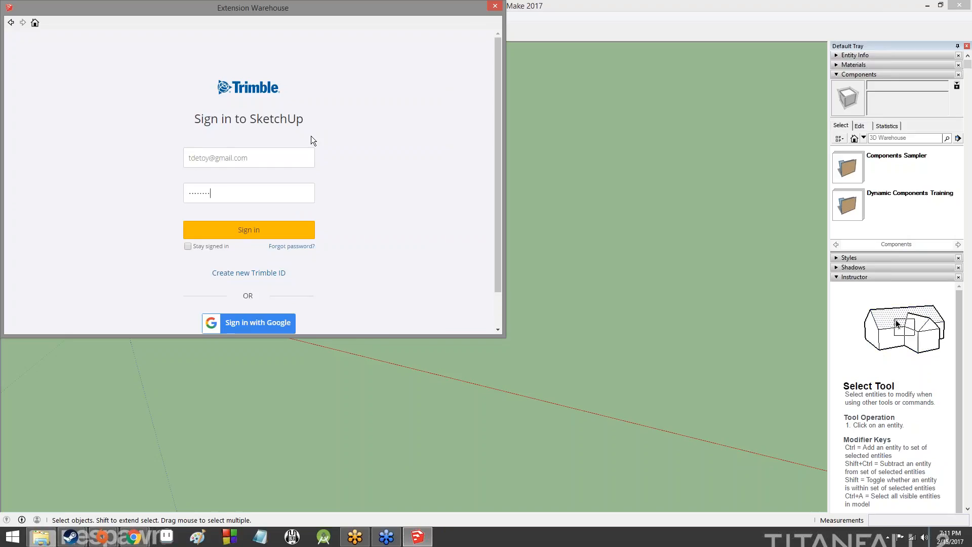
pyautogui.press('Return')
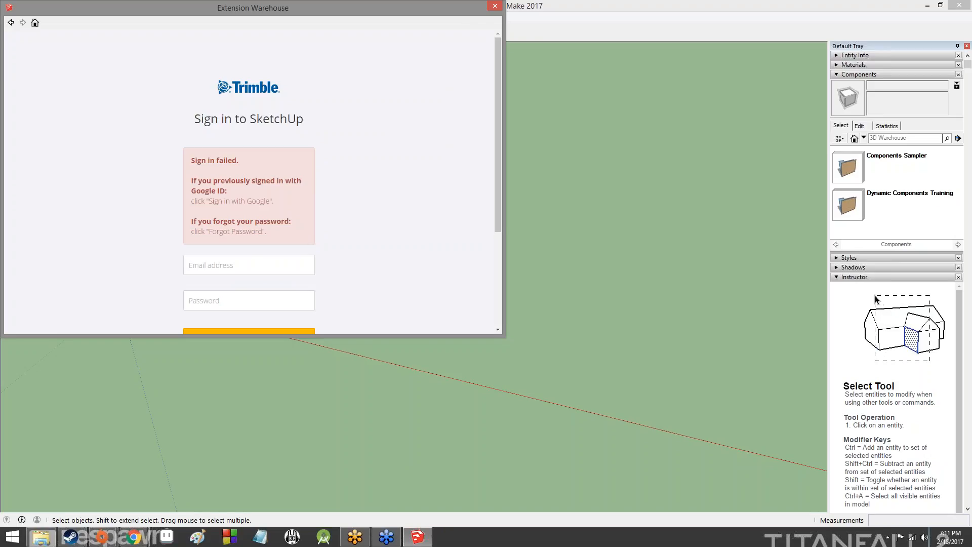
# Sign in with Google instead, entering the account name and password
pyautogui.scroll(-3, 252, 264)
pyautogui.click(294, 282)
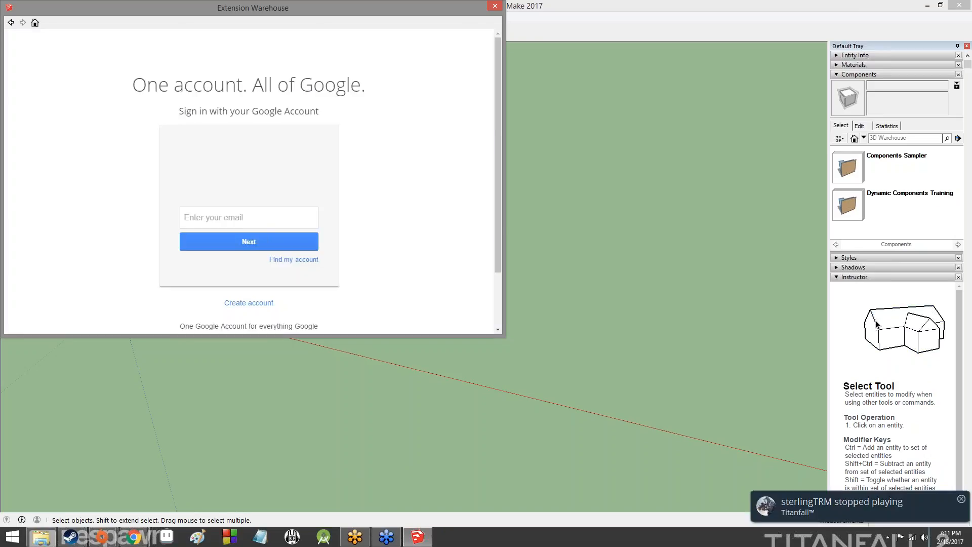
pyautogui.click(286, 223)
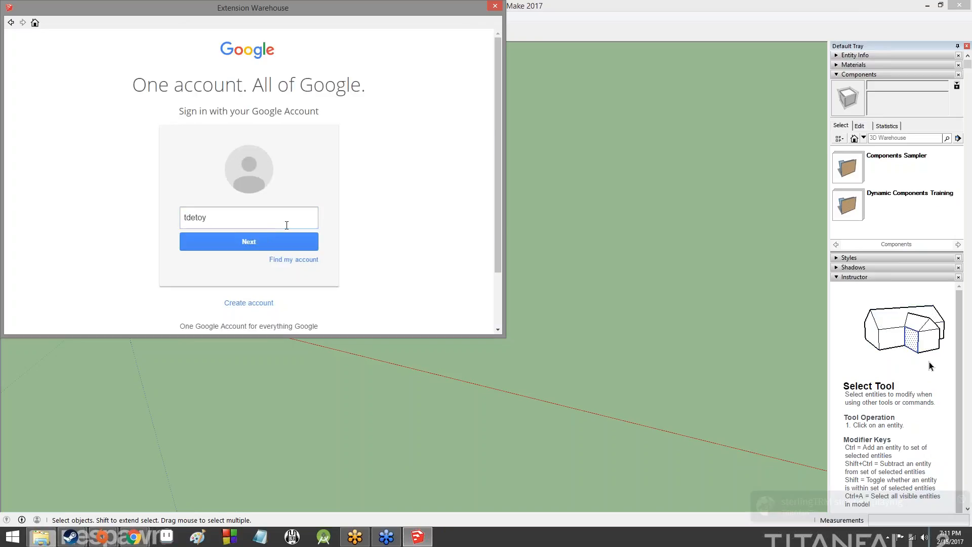
pyautogui.press('Return')
pyautogui.write('••••')
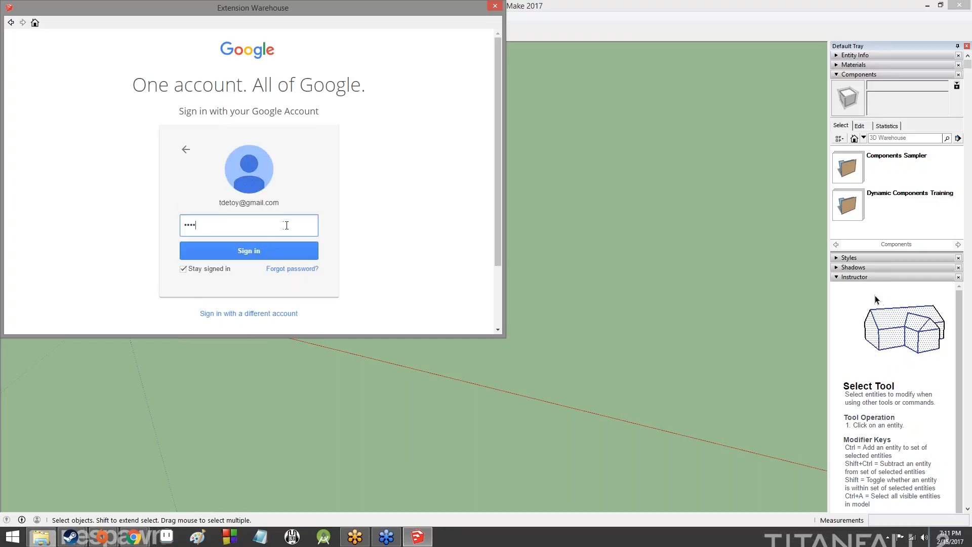
pyautogui.write('•••••••')
pyautogui.press('Return')
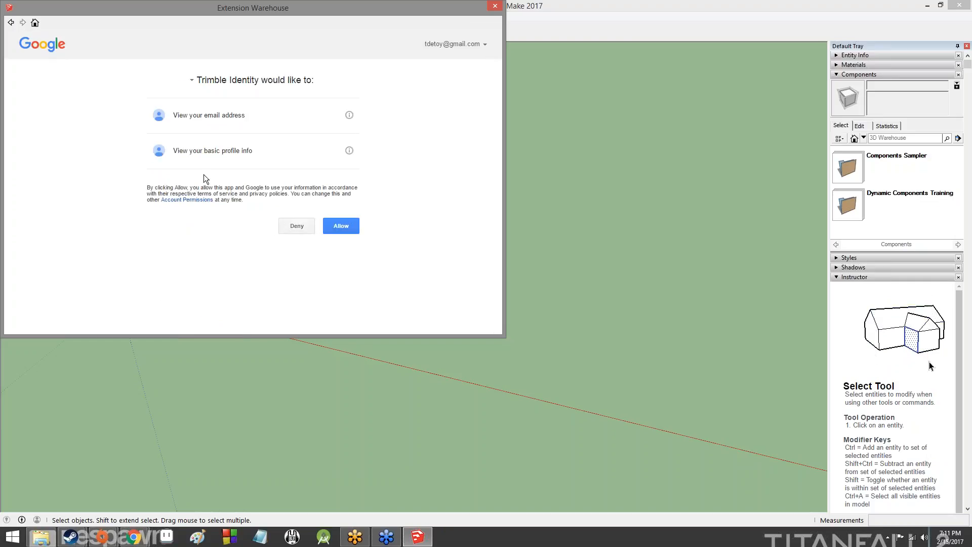
# Decline the access request, go back to SketchUp STL and restart its download
pyautogui.click(296, 222)
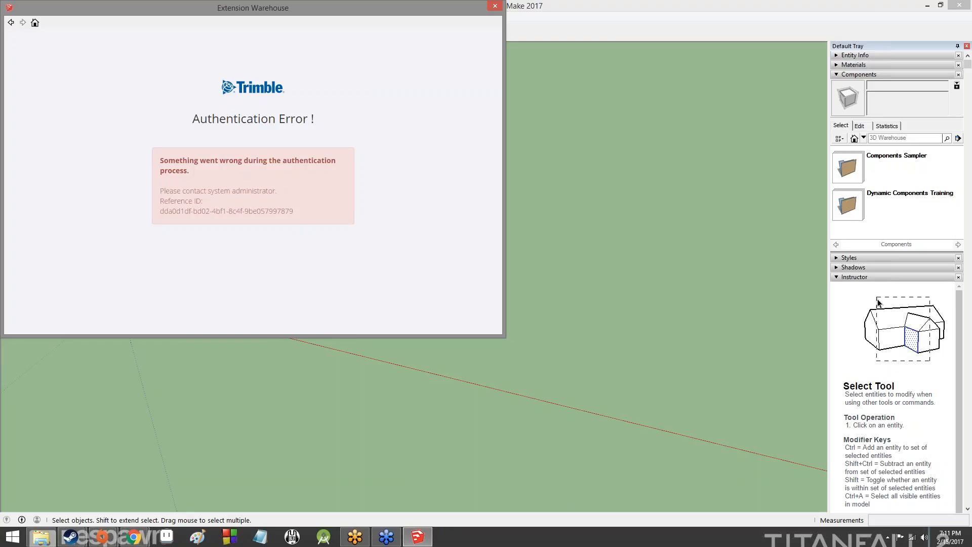
pyautogui.click(10, 22)
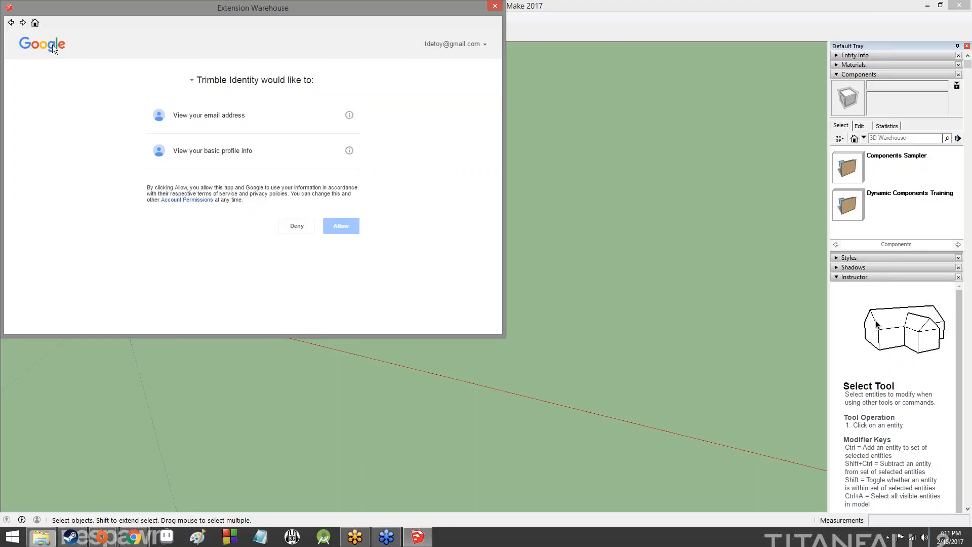
pyautogui.click(423, 160)
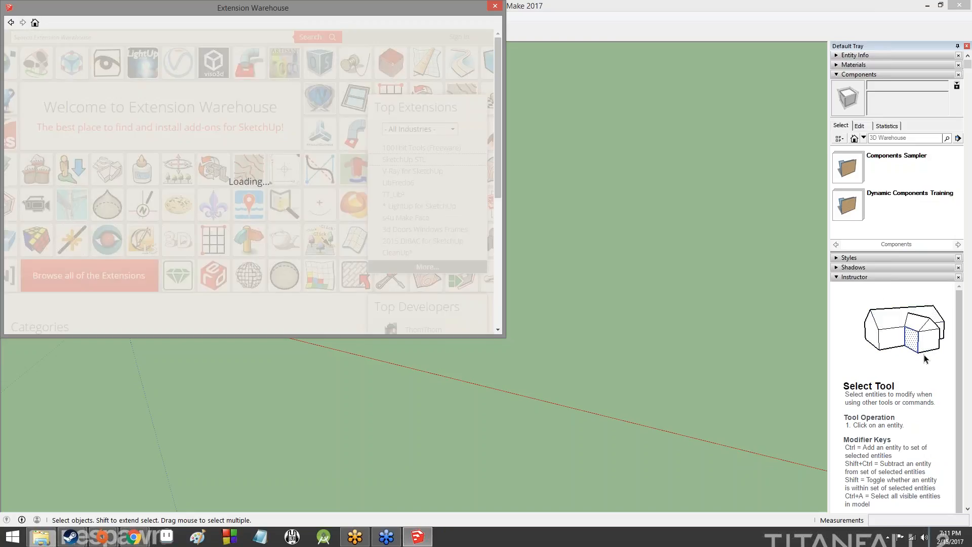
pyautogui.click(416, 85)
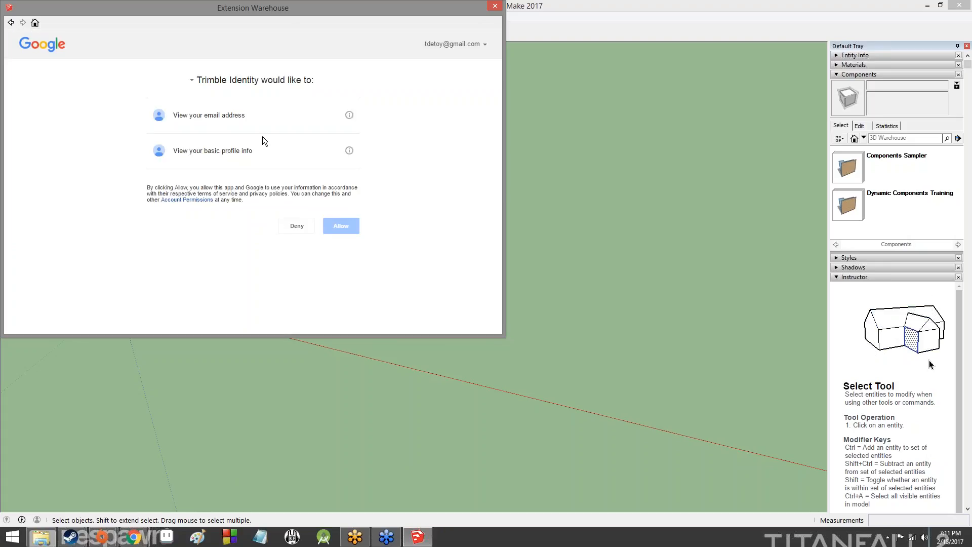
# Review the profile info and e-mail address explanations on the Trimble Identity permission request
pyautogui.click(349, 151)
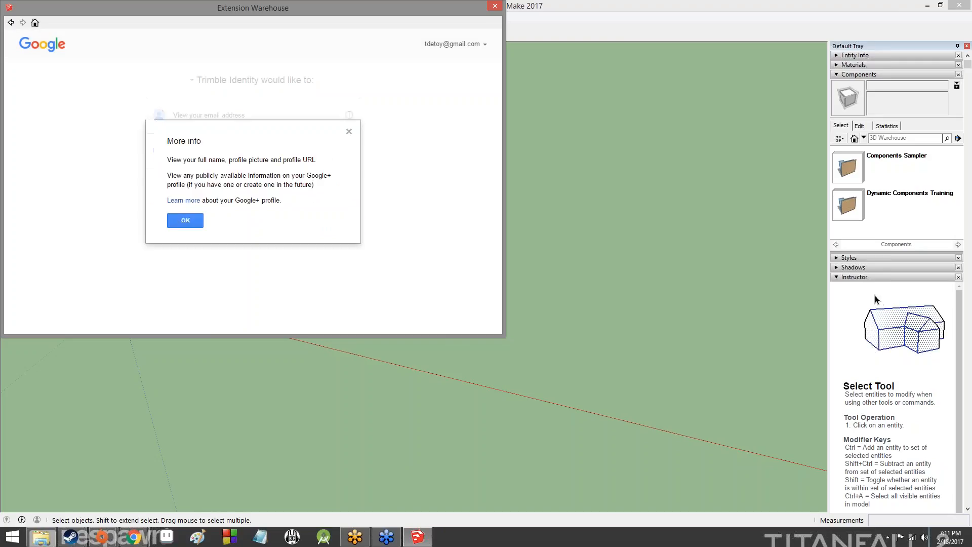
pyautogui.click(200, 221)
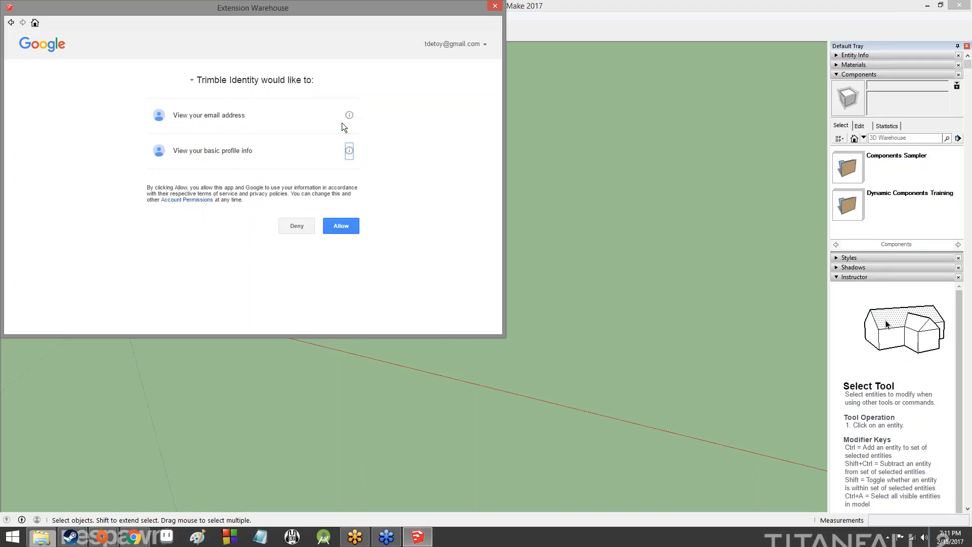
pyautogui.click(348, 117)
pyautogui.click(200, 205)
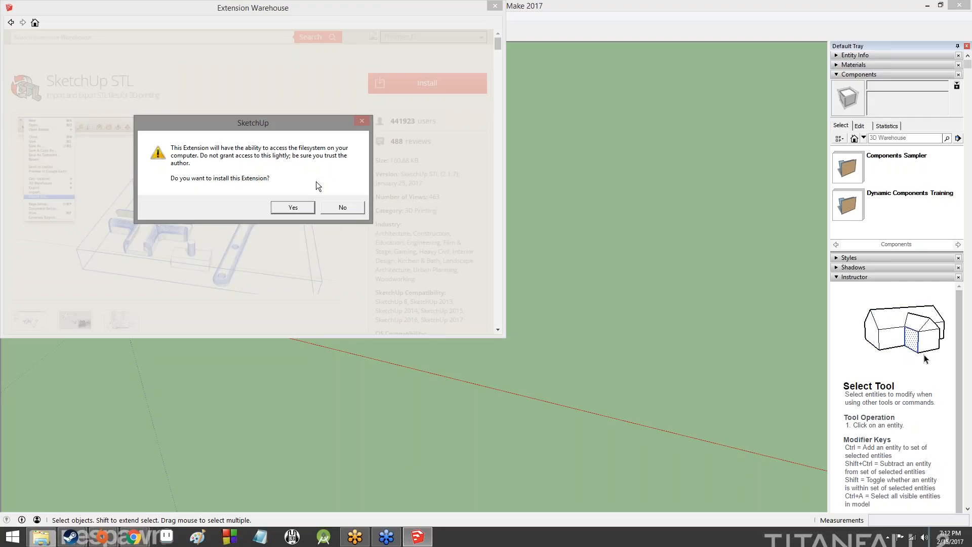
# Confirm the SketchUp STL install warning and dismiss the success message
pyautogui.click(295, 207)
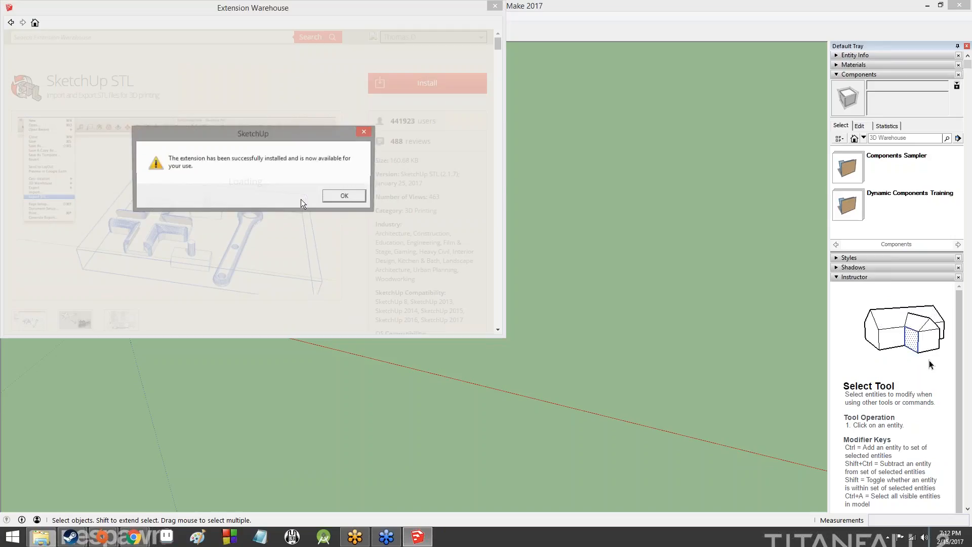
pyautogui.click(349, 195)
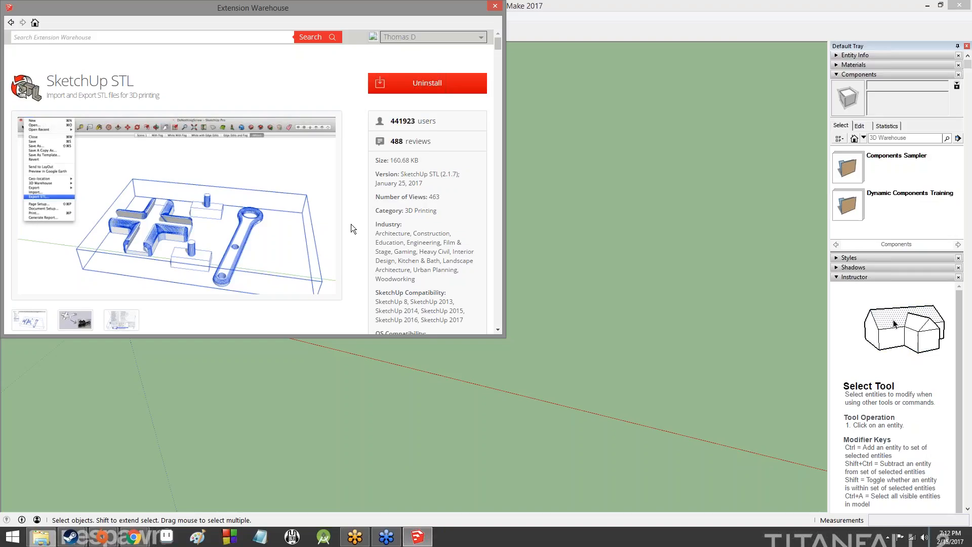
# Scroll through the SketchUp STL details page, then close the Extension Warehouse window
pyautogui.scroll(-5, 344, 254)
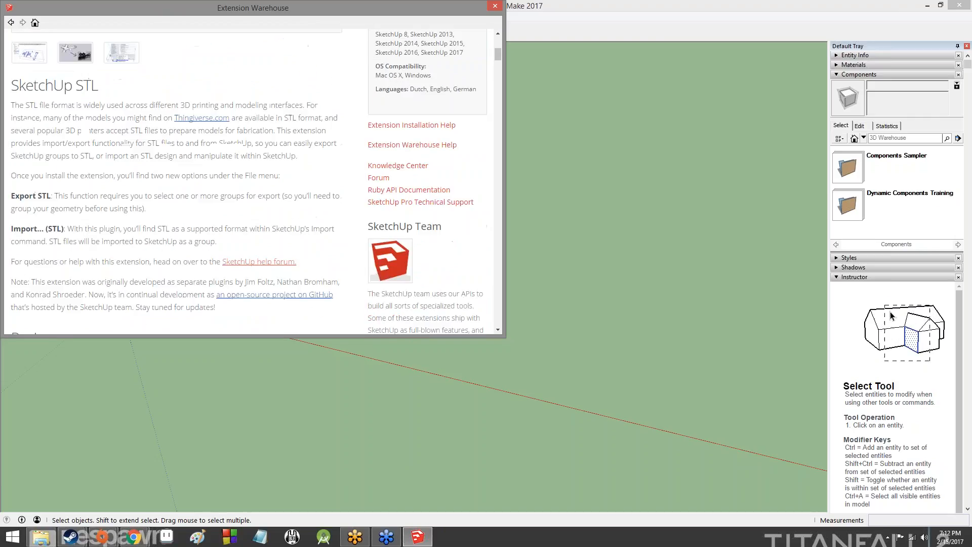
pyautogui.scroll(-2, 115, 321)
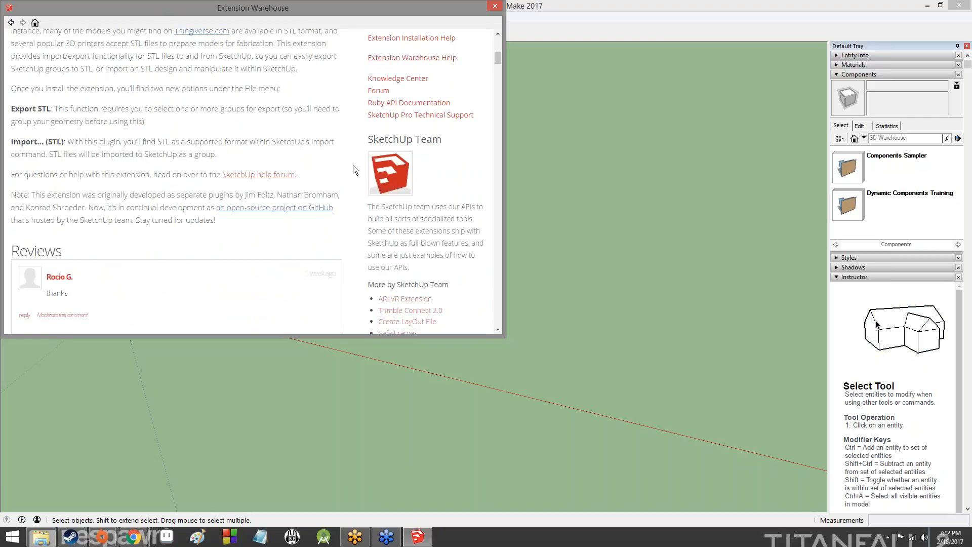
pyautogui.scroll(-1, 240, 145)
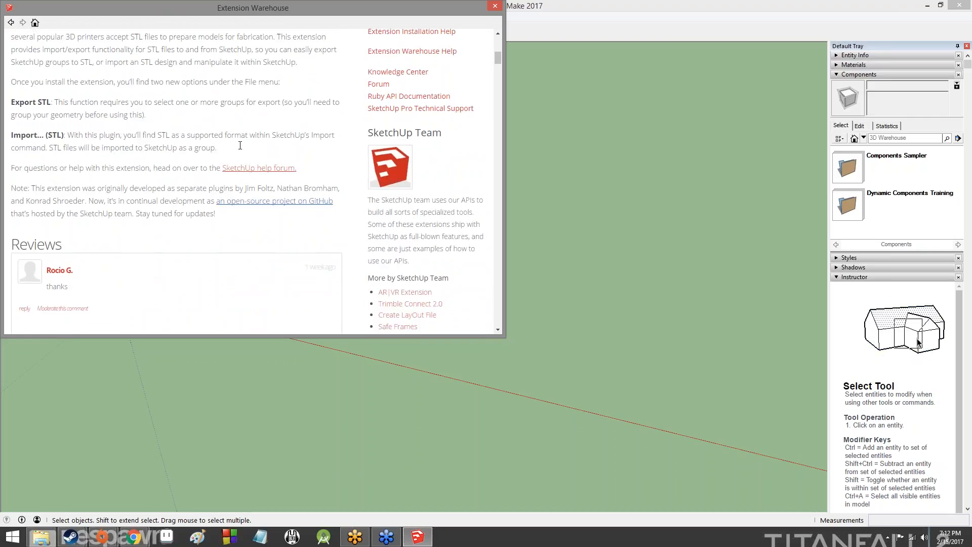
pyautogui.scroll(-1, 240, 145)
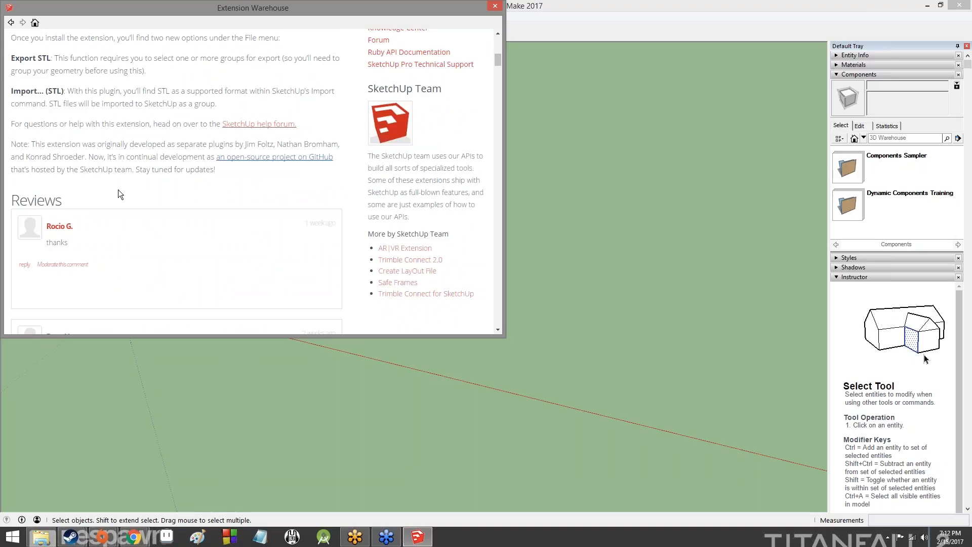
pyautogui.scroll(8, 117, 189)
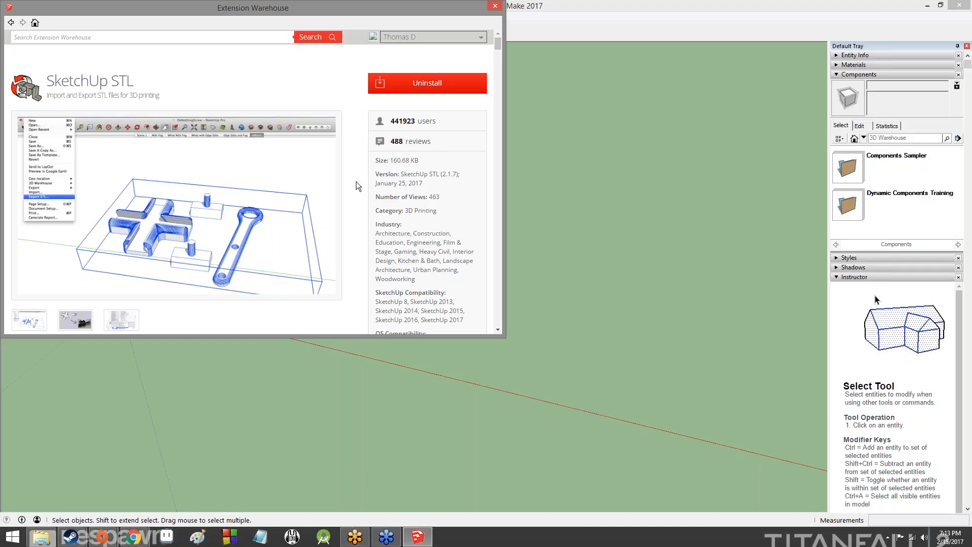
pyautogui.scroll(-3, 354, 180)
pyautogui.scroll(3, 344, 178)
pyautogui.click(495, 6)
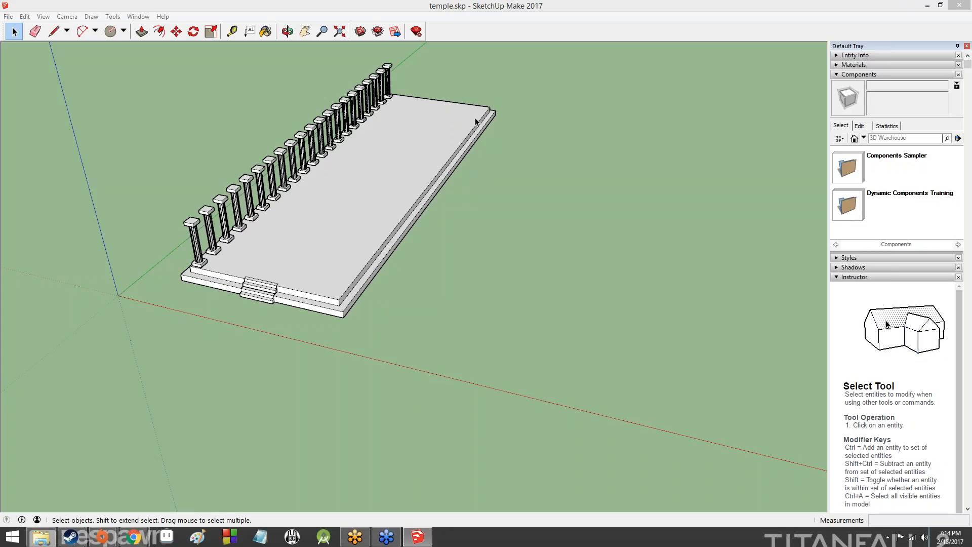
# Select the temple group and open the File menu showing Export STL
pyautogui.click(298, 193)
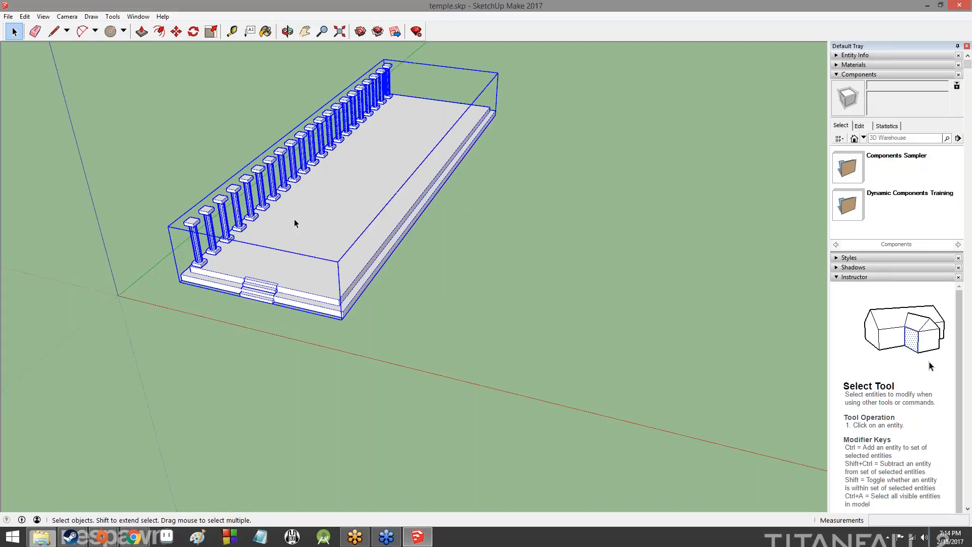
pyautogui.press('alt')
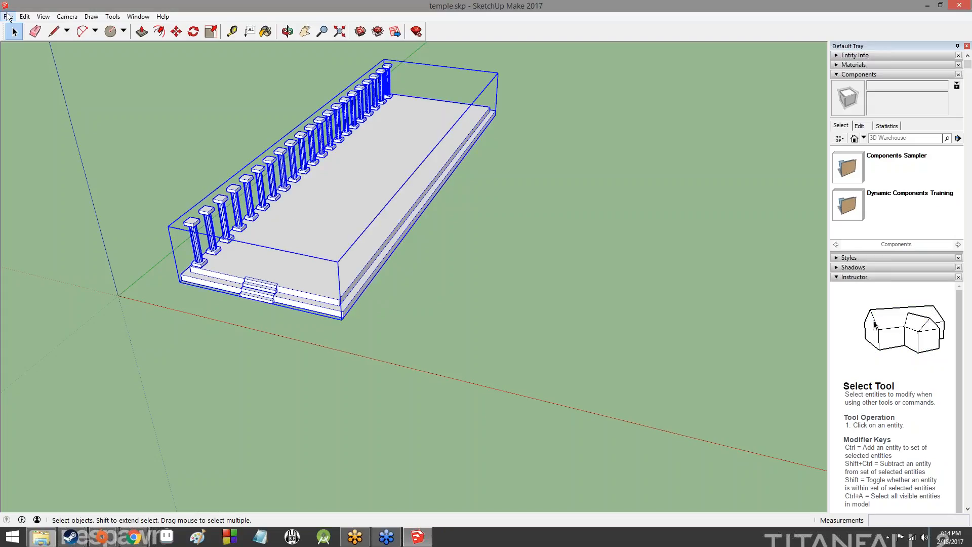
pyautogui.click(8, 16)
pyautogui.press('Right')
# Start Export STL, tick Export only current selection and keep Model Units
pyautogui.moveTo(7, 19)
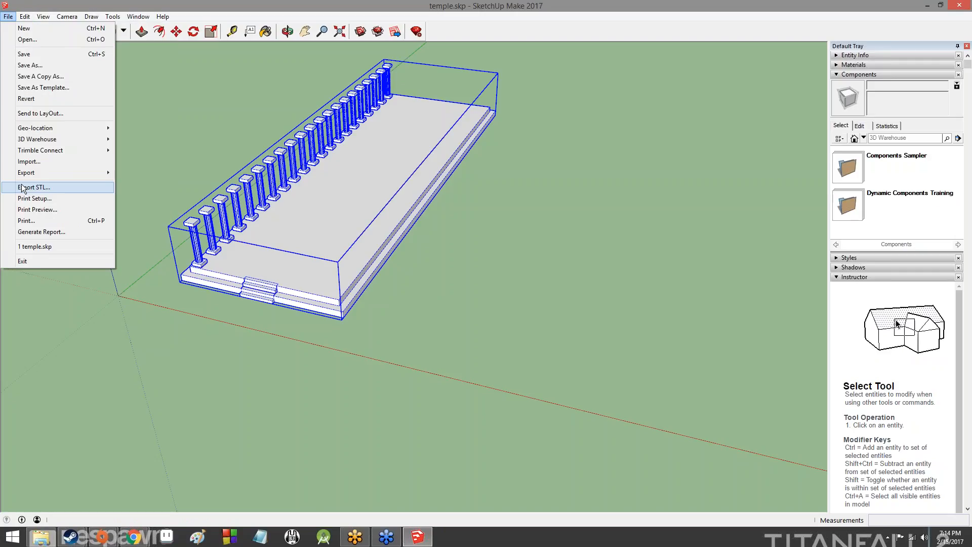
pyautogui.click(21, 185)
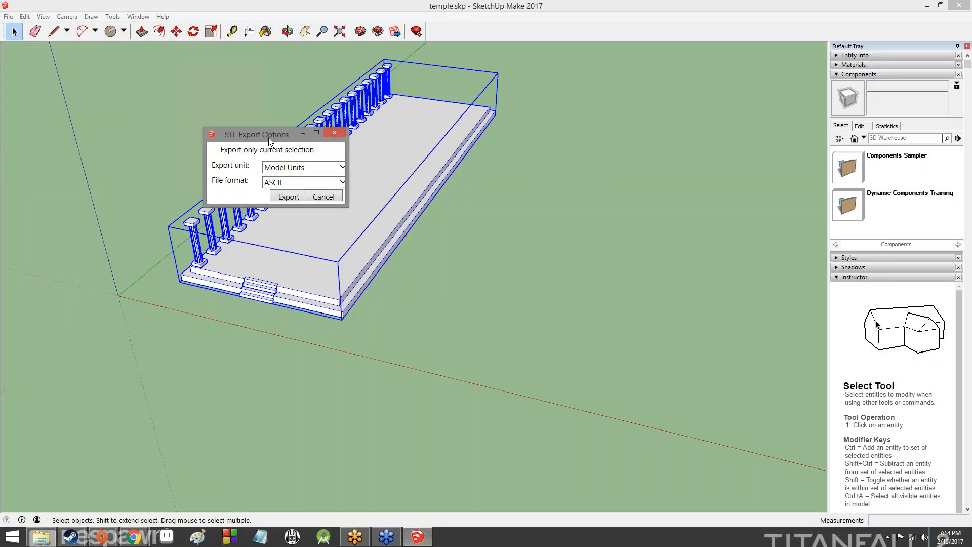
pyautogui.moveTo(268, 135)
pyautogui.mouseDown()
pyautogui.moveTo(512, 166)
pyautogui.moveTo(582, 185)
pyautogui.mouseUp()
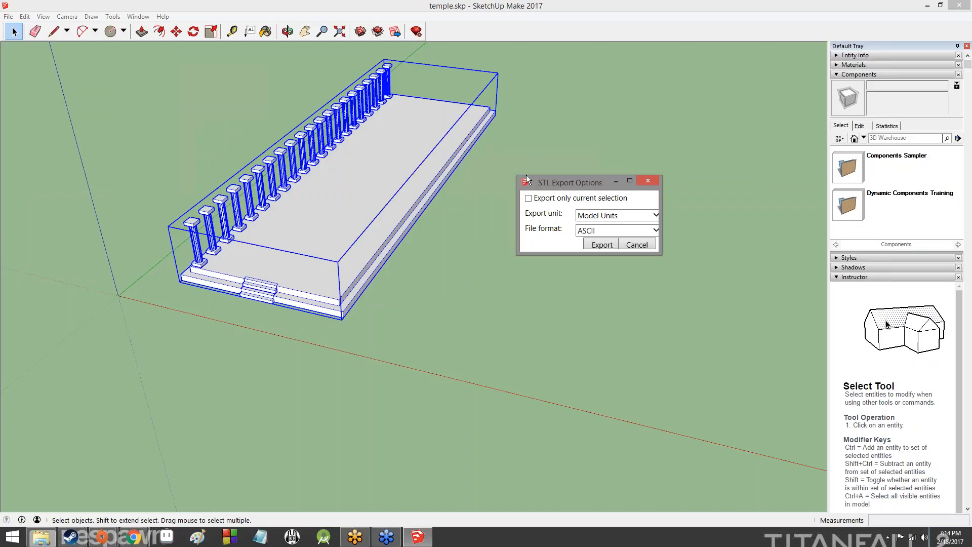
pyautogui.click(562, 199)
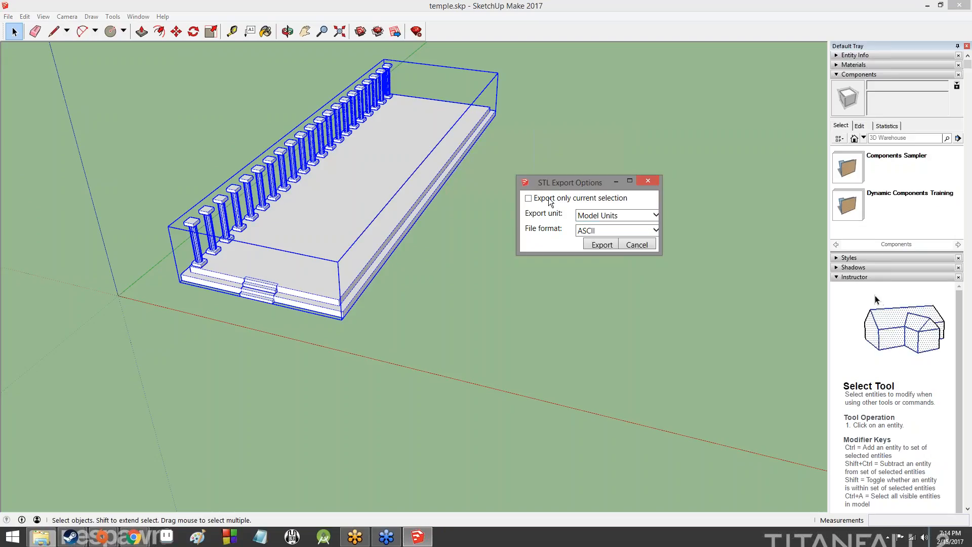
pyautogui.click(607, 218)
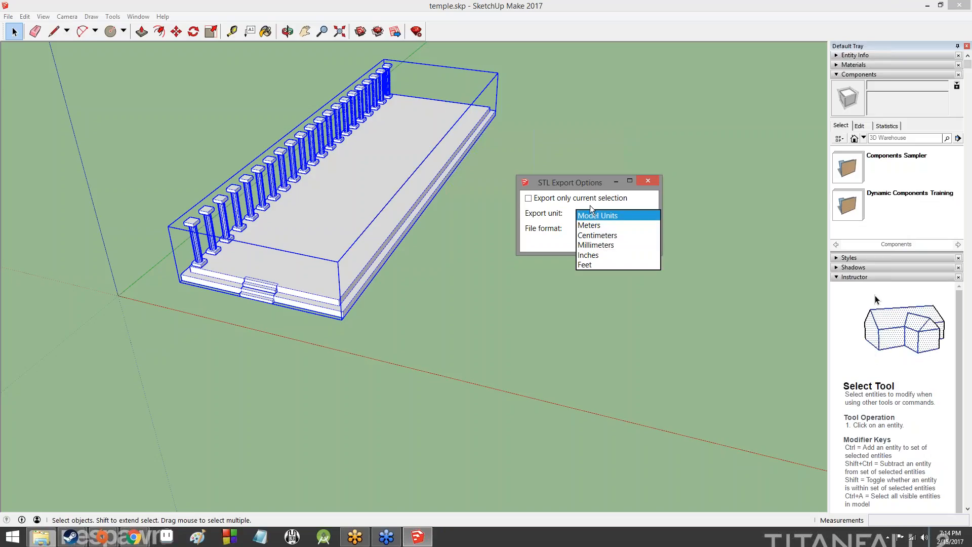
pyautogui.click(597, 215)
pyautogui.click(576, 198)
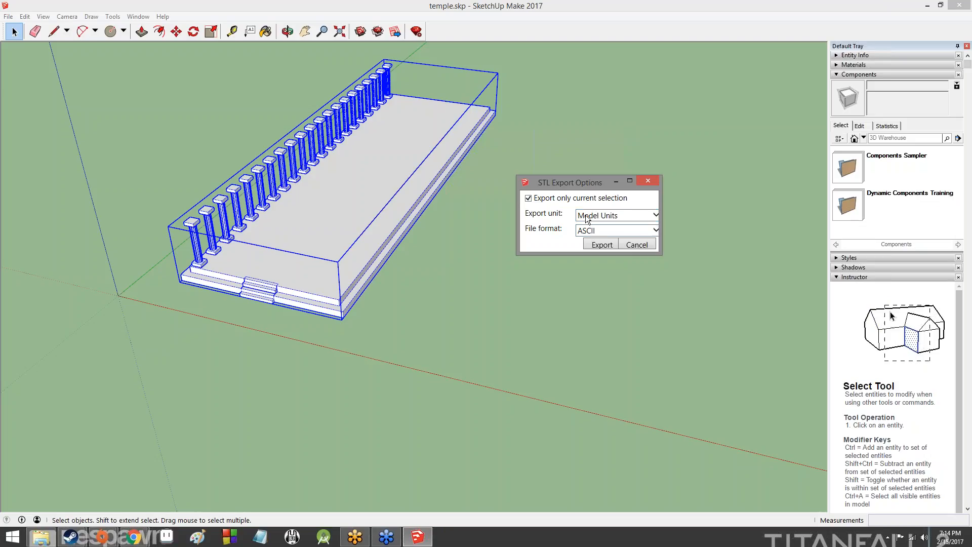
# Set the STL file format to ASCII after trying Binary, and run the export
pyautogui.click(594, 231)
pyautogui.click(594, 230)
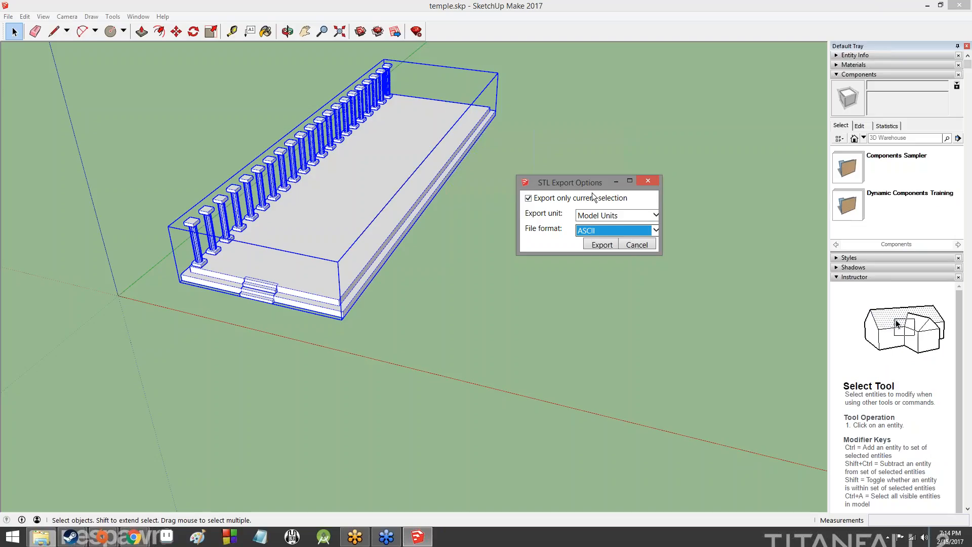
pyautogui.click(655, 230)
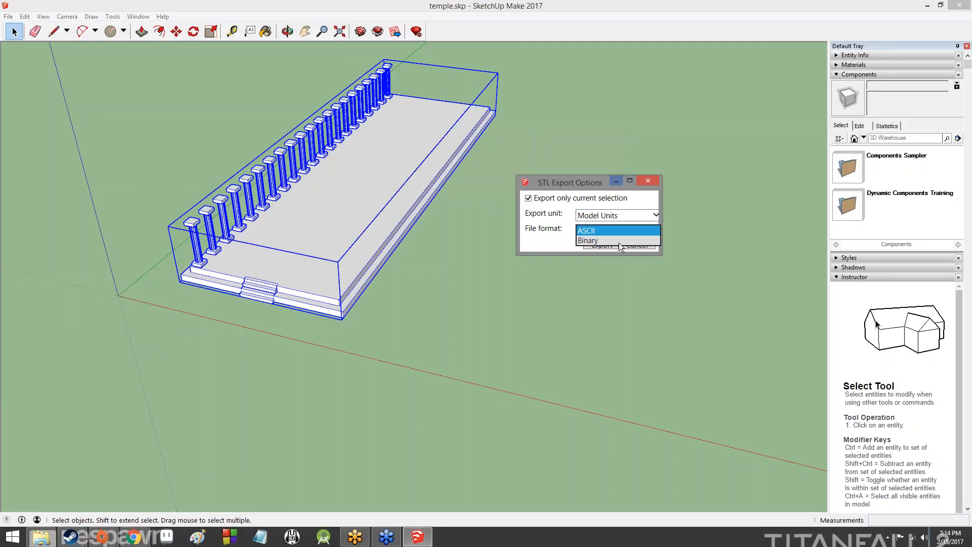
pyautogui.click(587, 230)
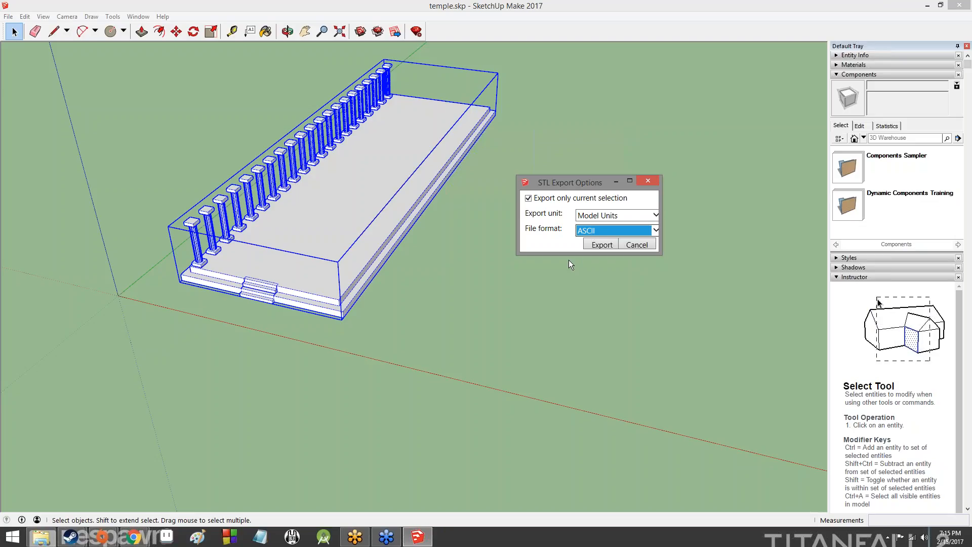
pyautogui.click(655, 231)
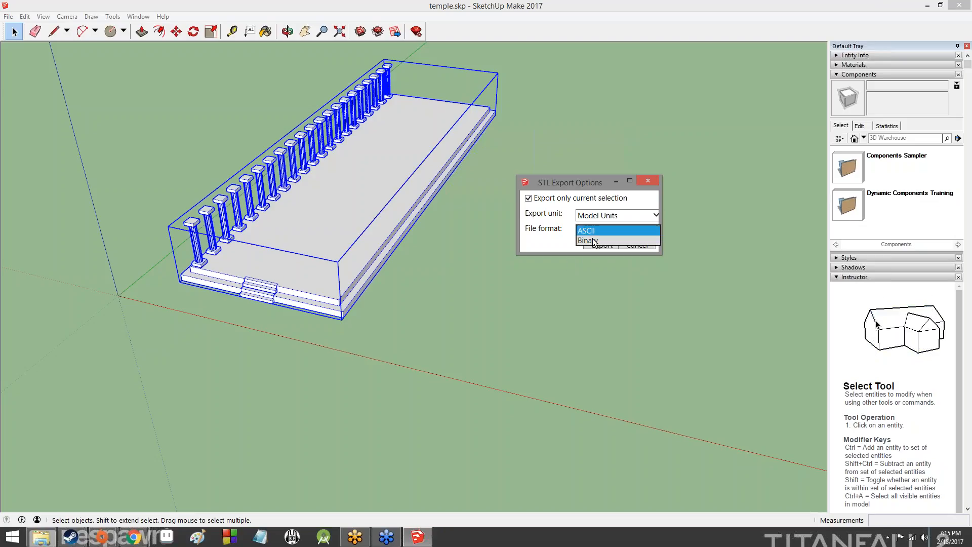
pyautogui.click(594, 240)
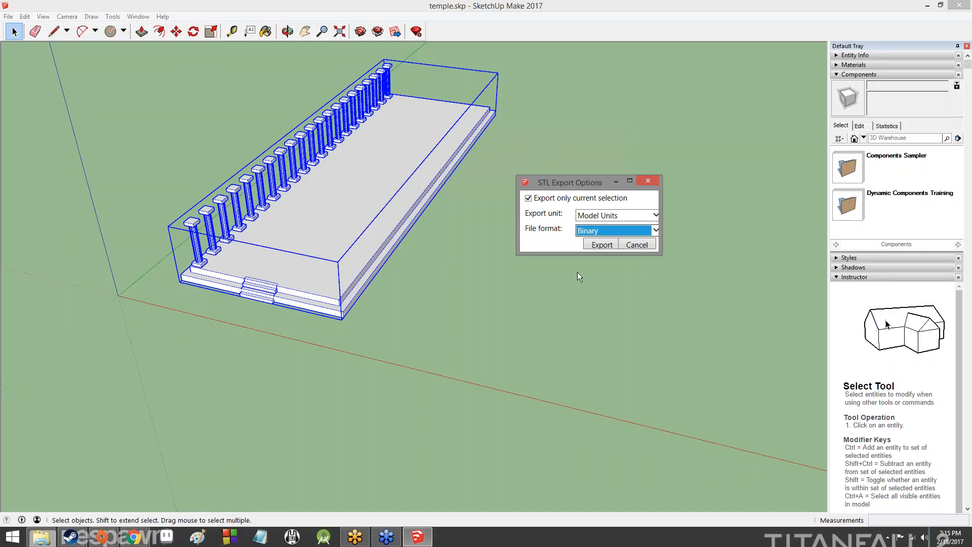
pyautogui.click(589, 230)
pyautogui.click(591, 228)
pyautogui.click(600, 245)
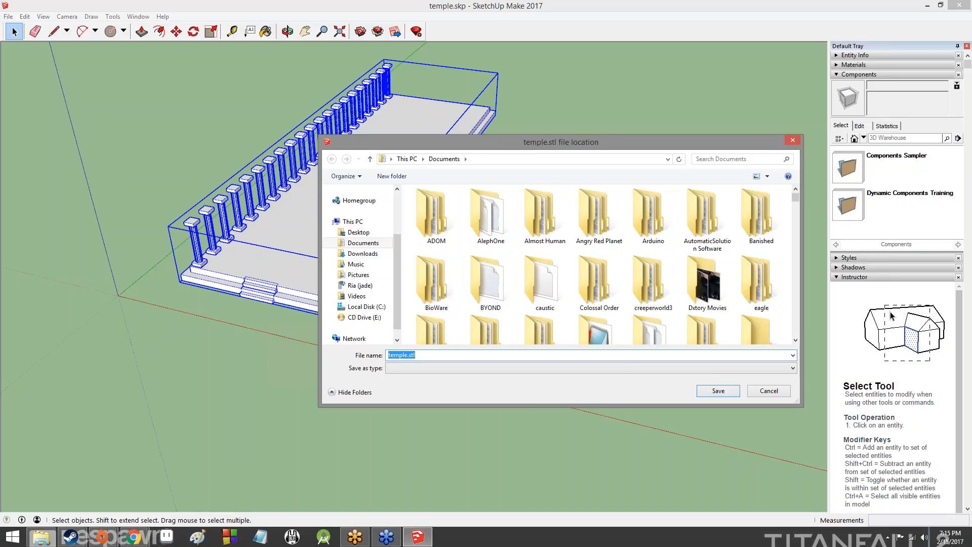
# Save the STL export as temple.stl in the Documents folder
pyautogui.click(729, 398)
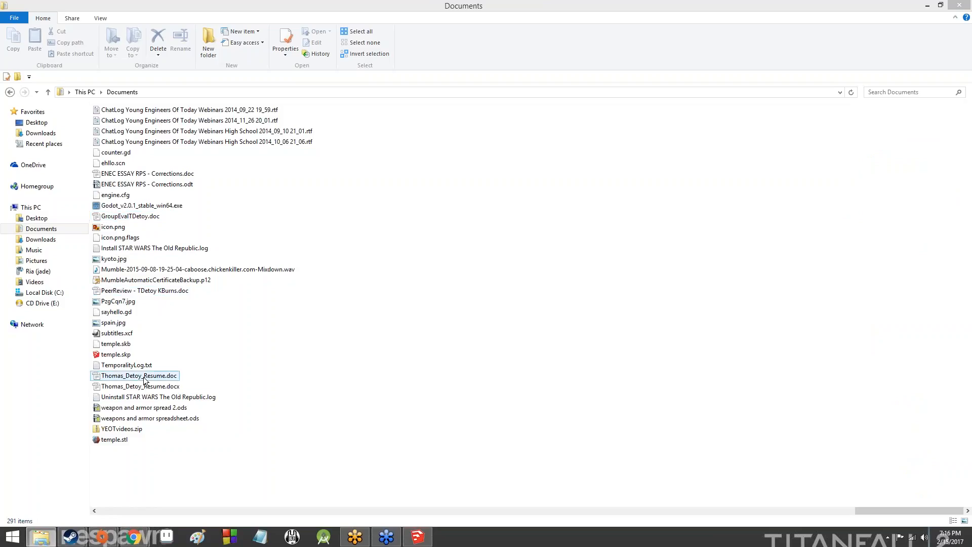
# Verify temple.stl is 2.68 MB, close the Documents window, and return to the SketchUpLesson3 slides
pyautogui.click(117, 440)
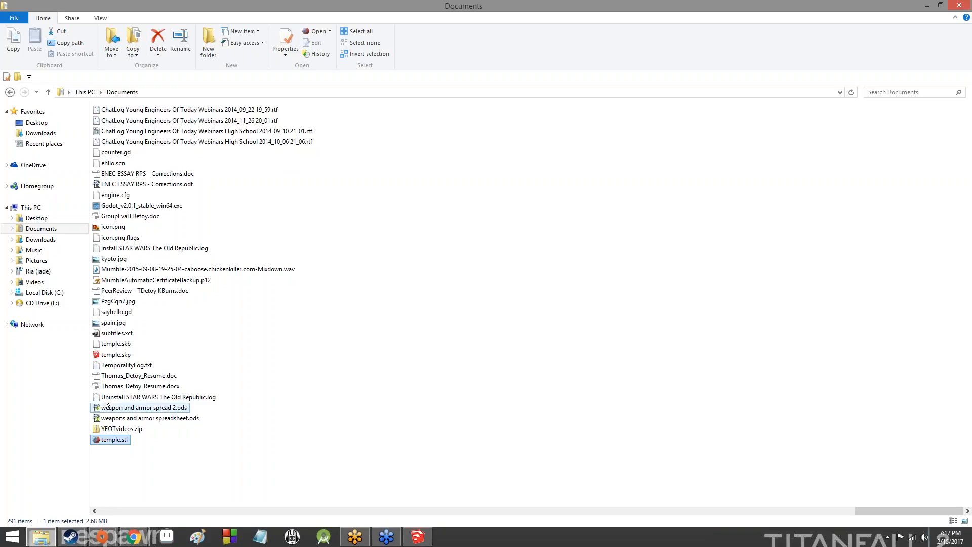
pyautogui.click(6, 6)
pyautogui.click(6, 6)
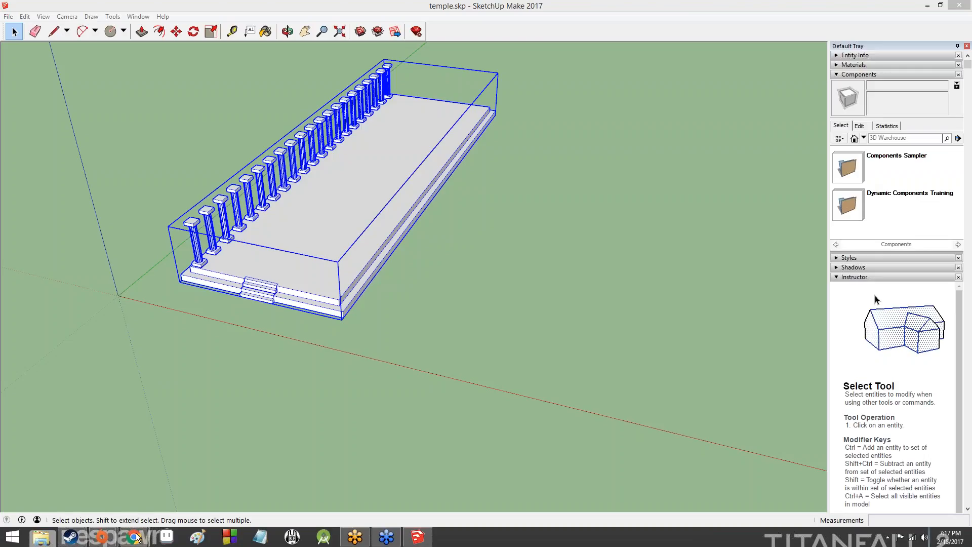
pyautogui.moveTo(136, 536)
pyautogui.click(174, 488)
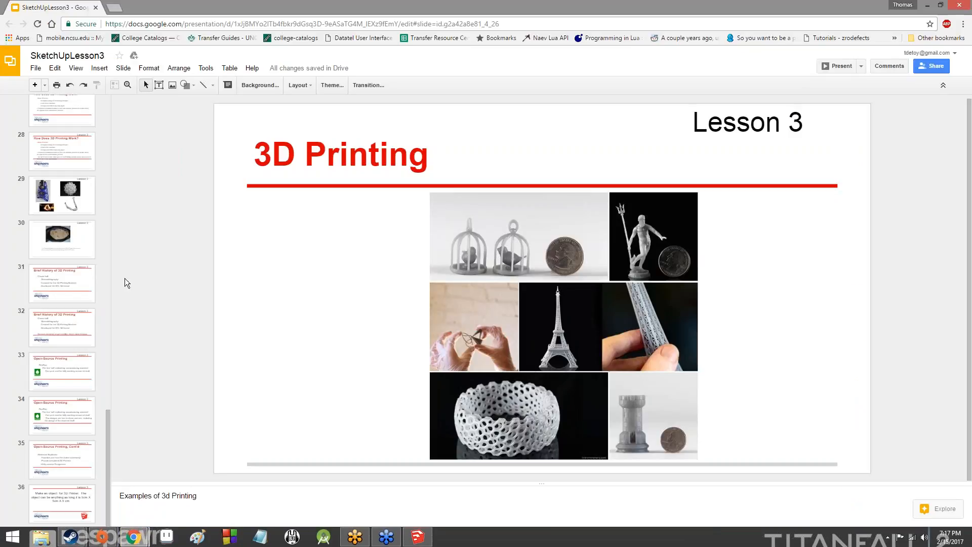